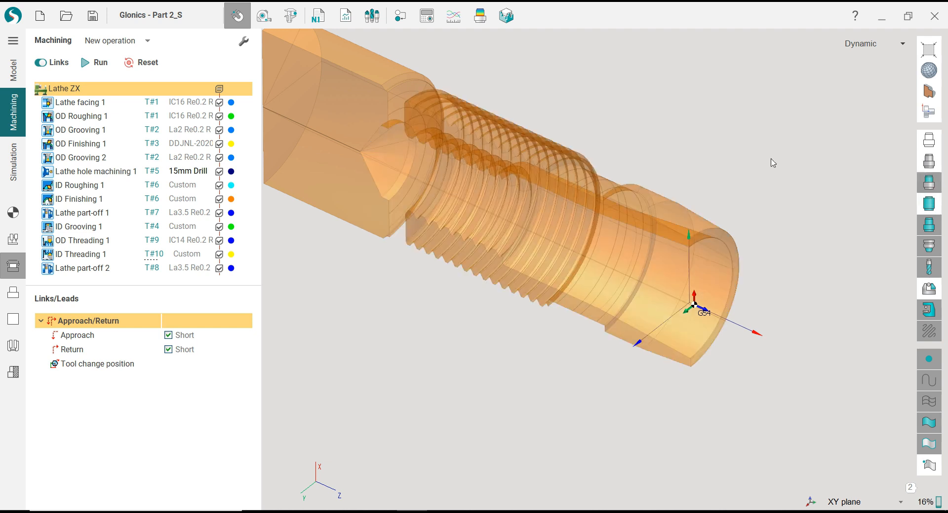
Display the Lathe facing 1 operation in the Turn Front view with machining result comparison coloring turned on
click(94, 102)
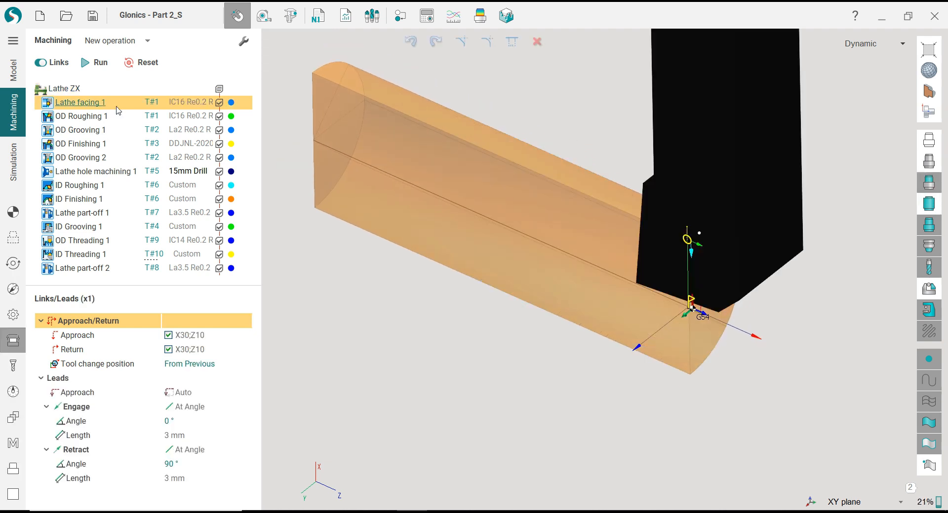
click(928, 111)
click(835, 127)
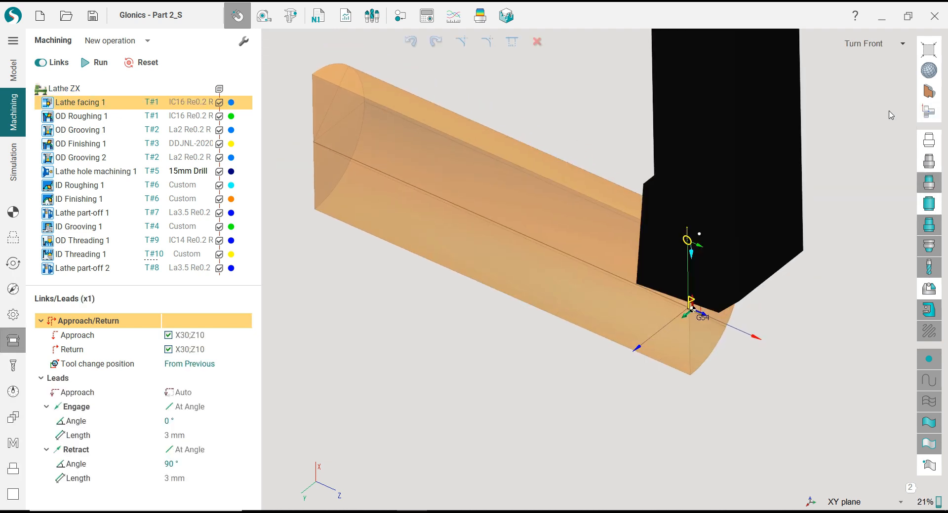
scroll(554, 378, up, 2)
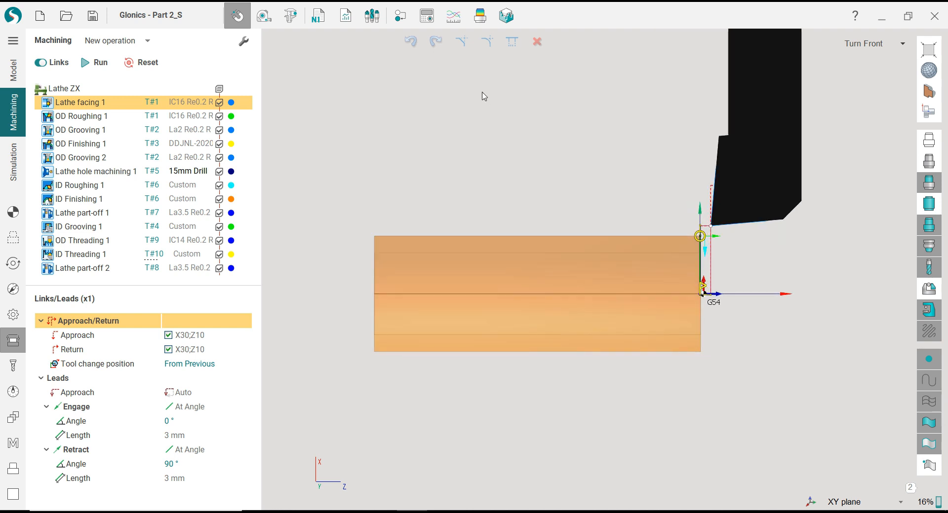
click(480, 16)
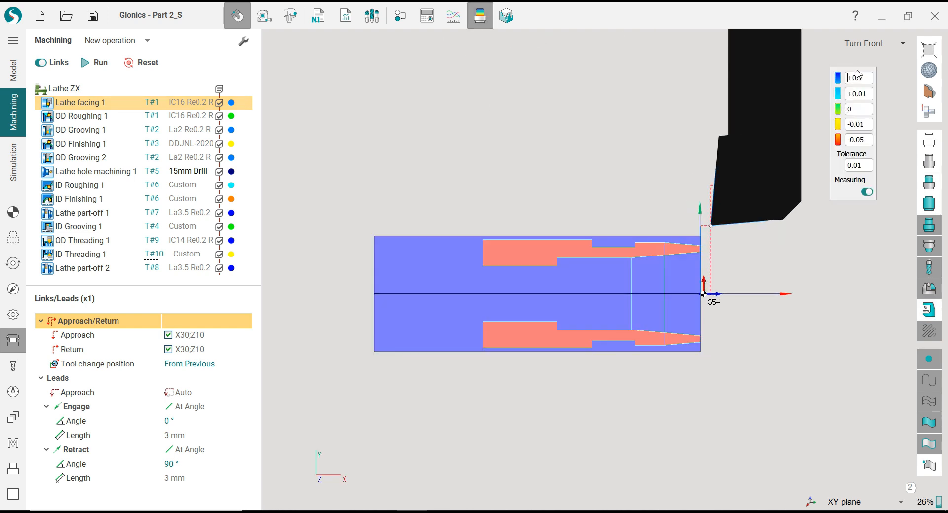
Review the comparison results of the external roughing, grooving and finishing operations and the lathe hole machining one by one
click(90, 118)
click(91, 131)
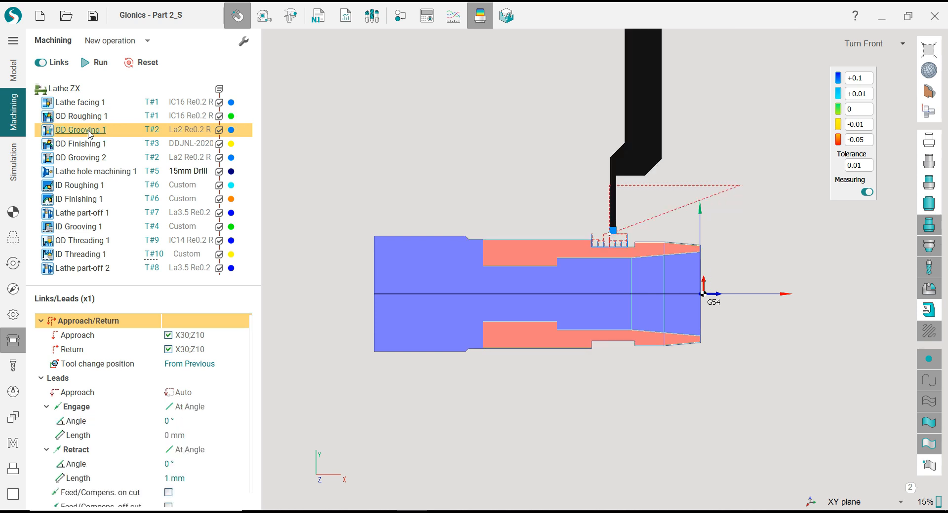
click(90, 145)
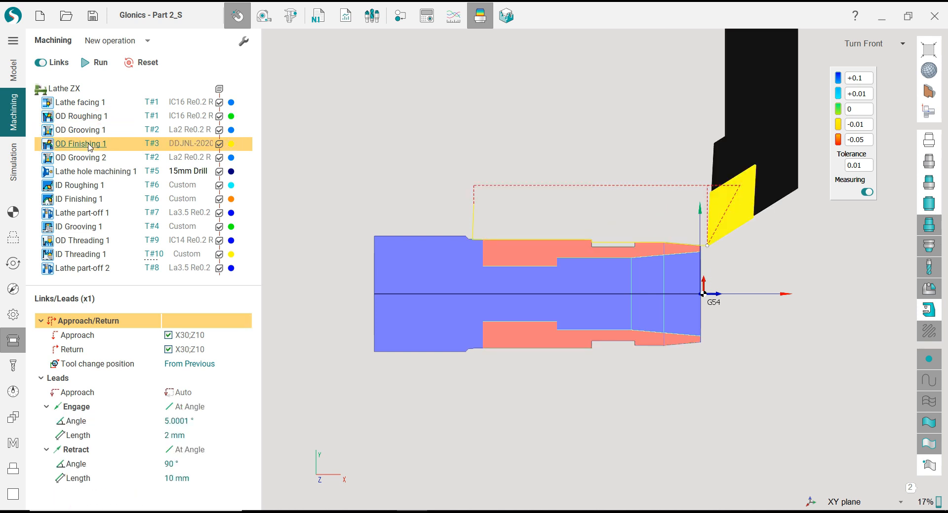
click(90, 159)
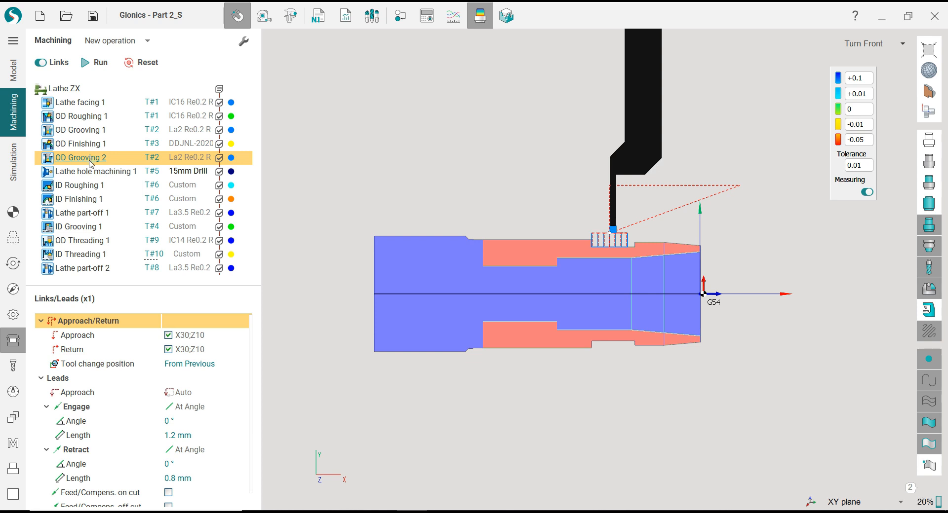
click(90, 173)
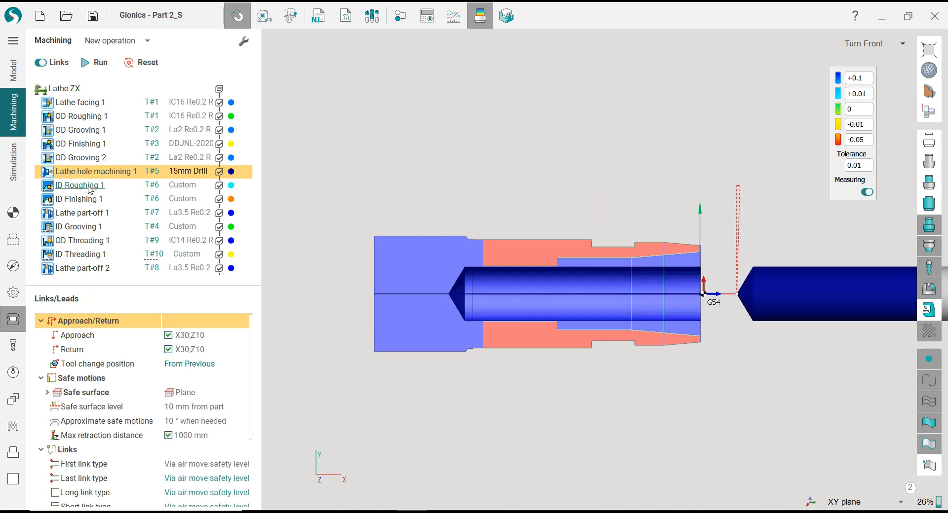
Review the comparison results from ID Roughing 1 through Lathe part-off 2, and turn off the comparison coloring
click(90, 186)
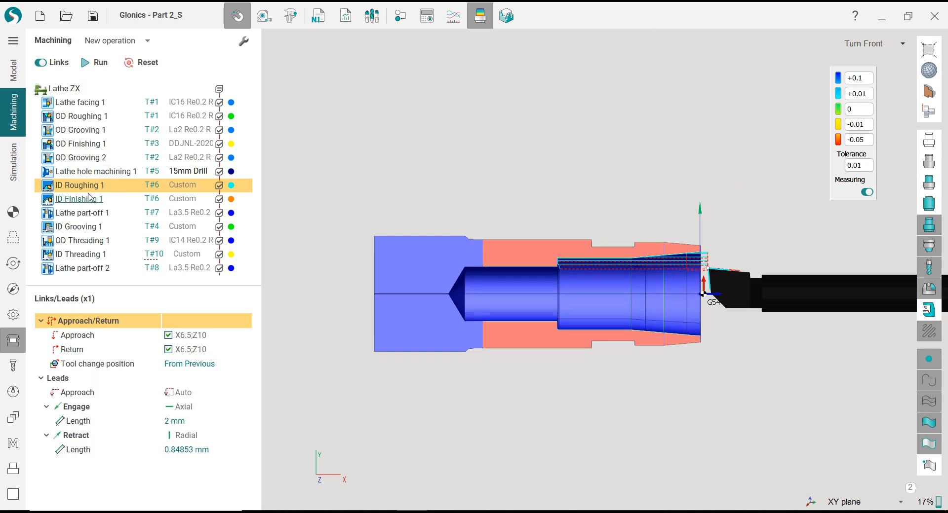
click(90, 200)
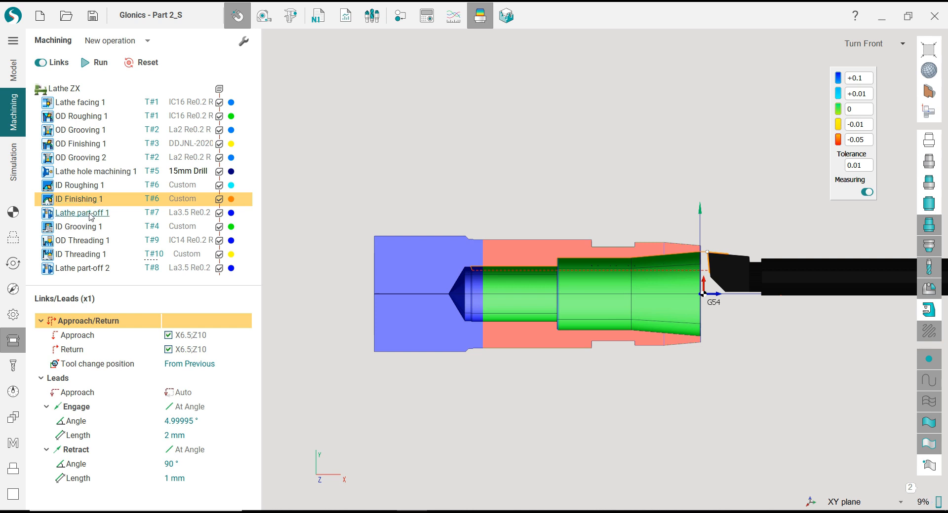
click(90, 214)
click(91, 228)
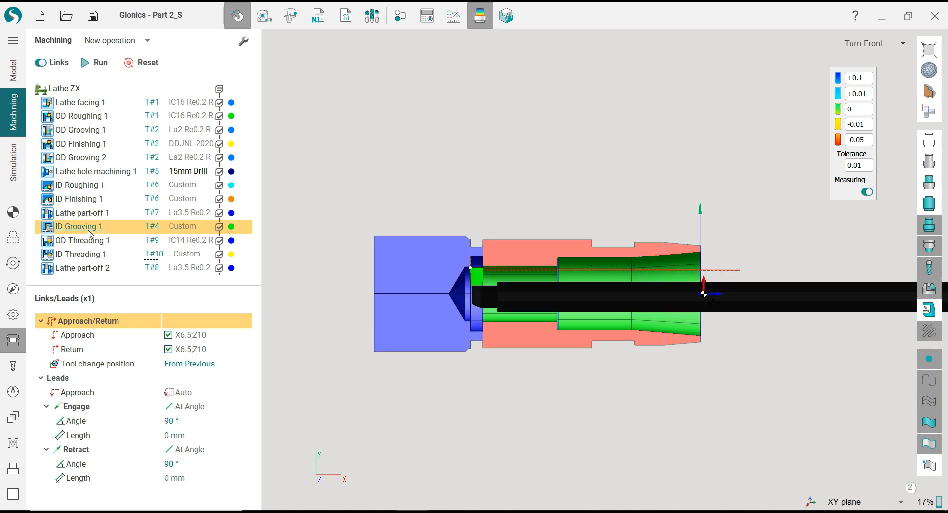
click(90, 242)
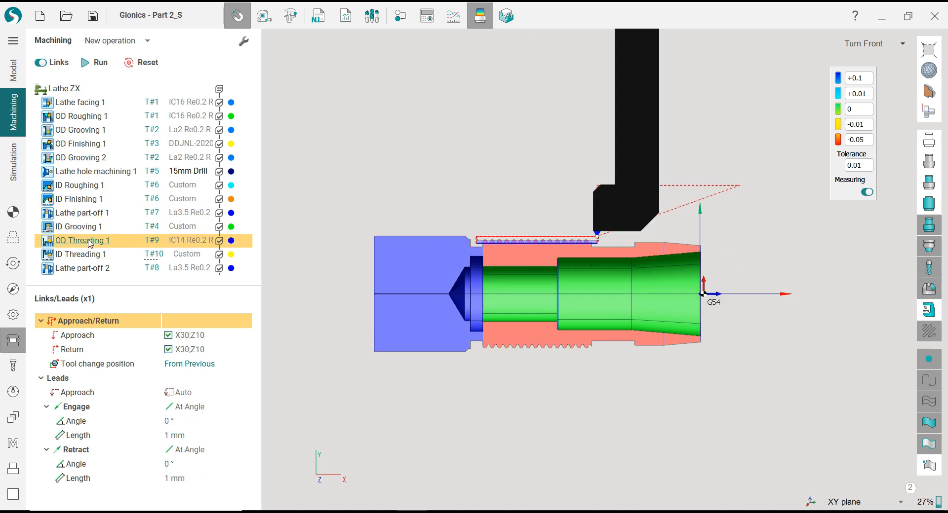
click(89, 256)
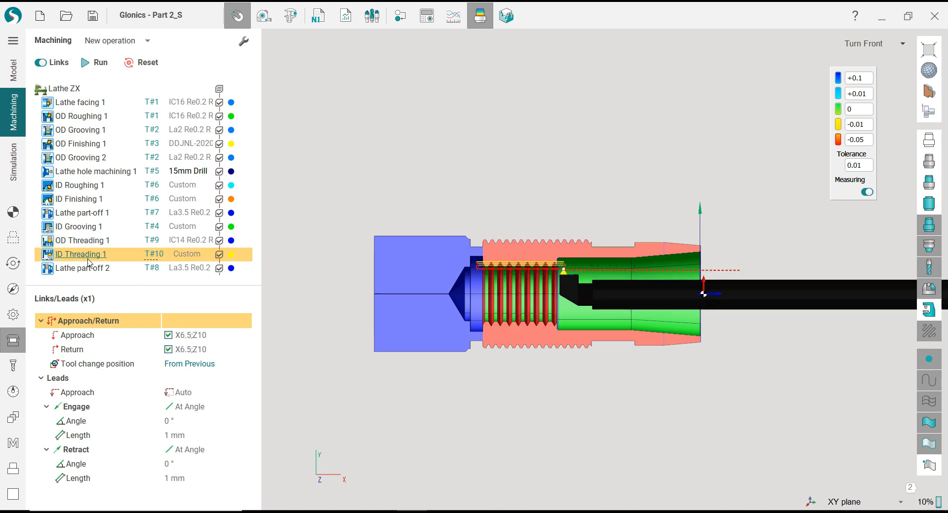
click(91, 270)
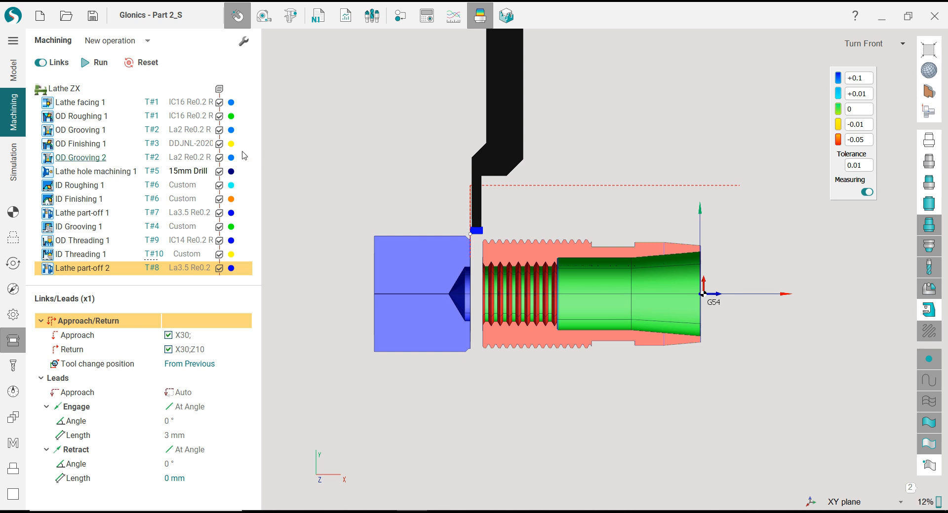
click(480, 15)
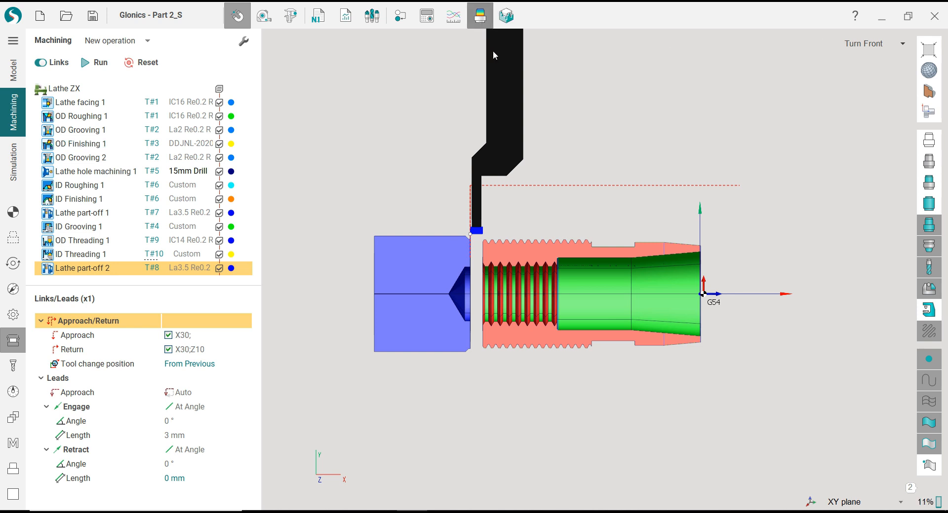
Run the machining simulation of the whole Lathe ZX operation group from the start, viewing the cut face of the workpiece
click(15, 171)
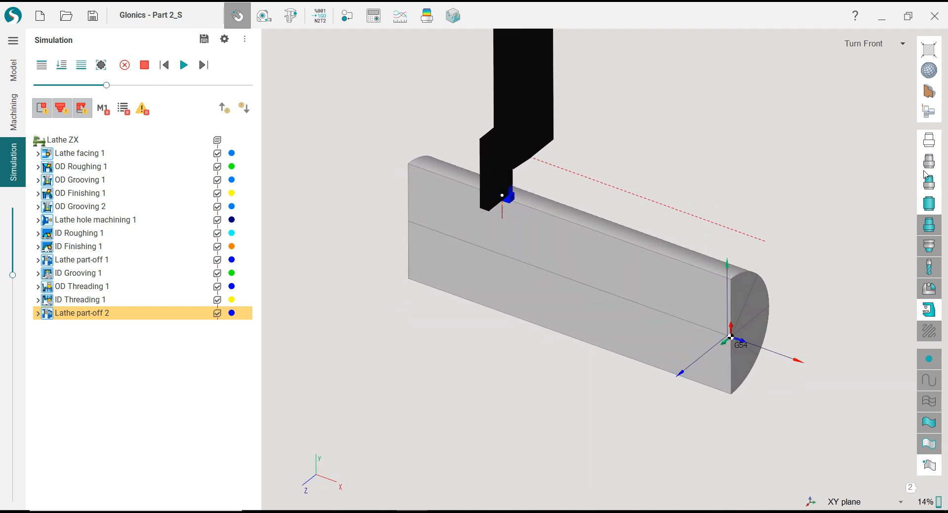
click(73, 140)
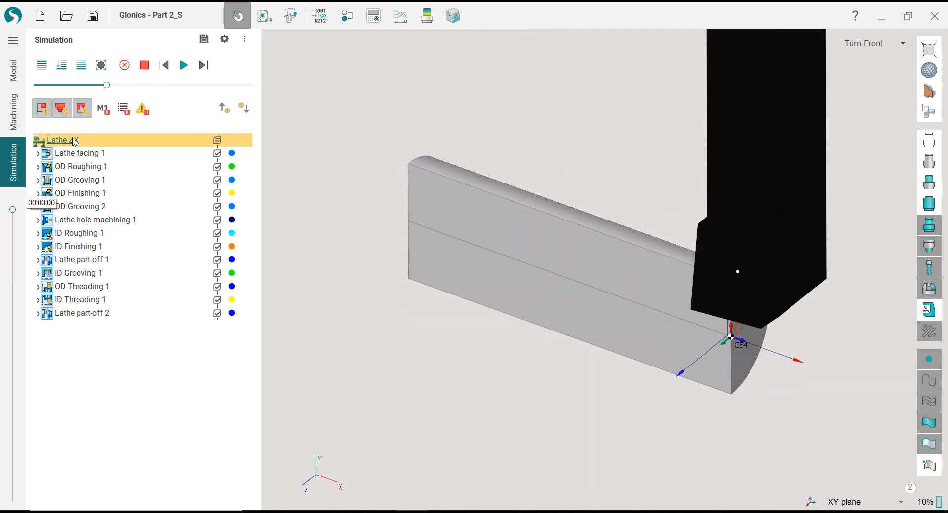
scroll(337, 137, down, 3)
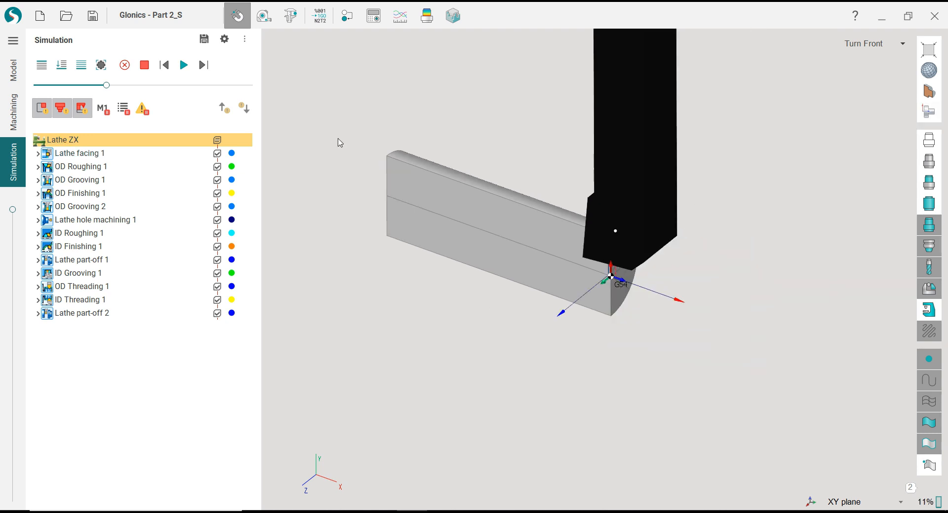
middle_drag(336, 137, 418, 140)
scroll(419, 143, up, 2)
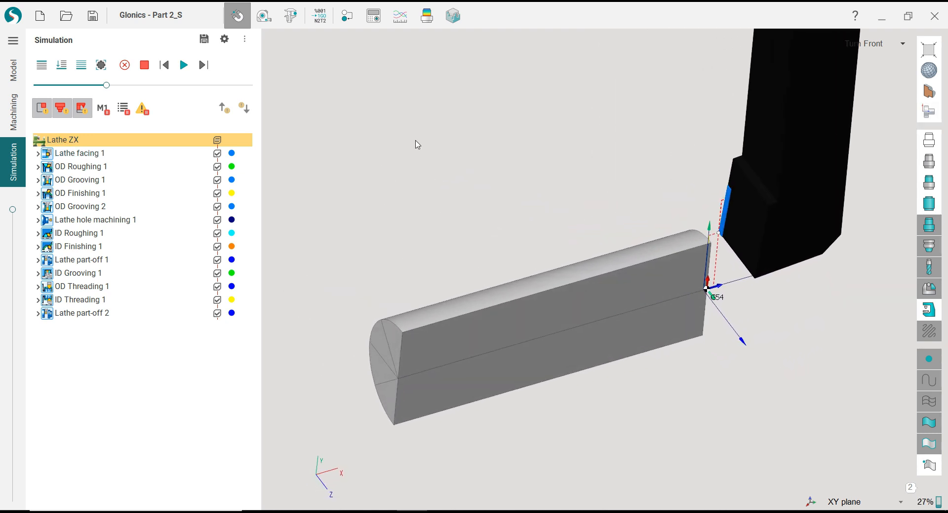
click(181, 71)
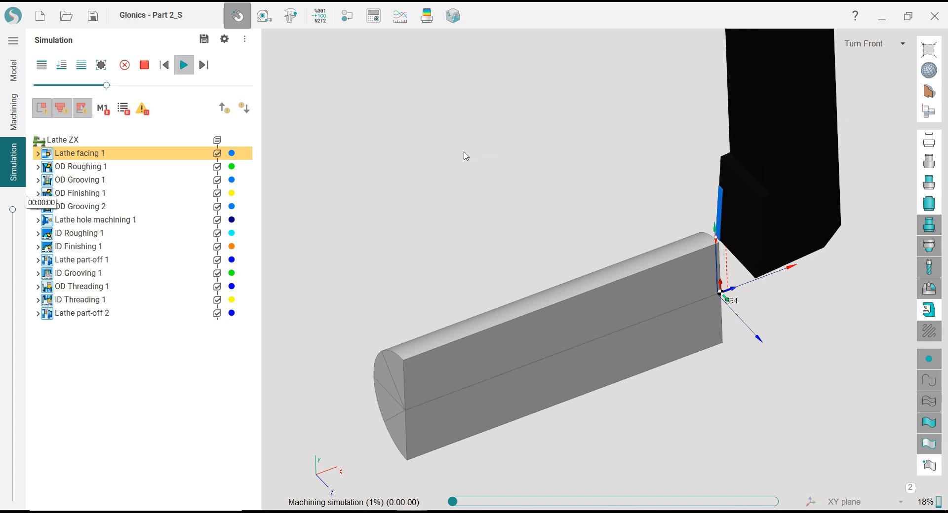
scroll(457, 151, down, 2)
scroll(460, 233, up, 2)
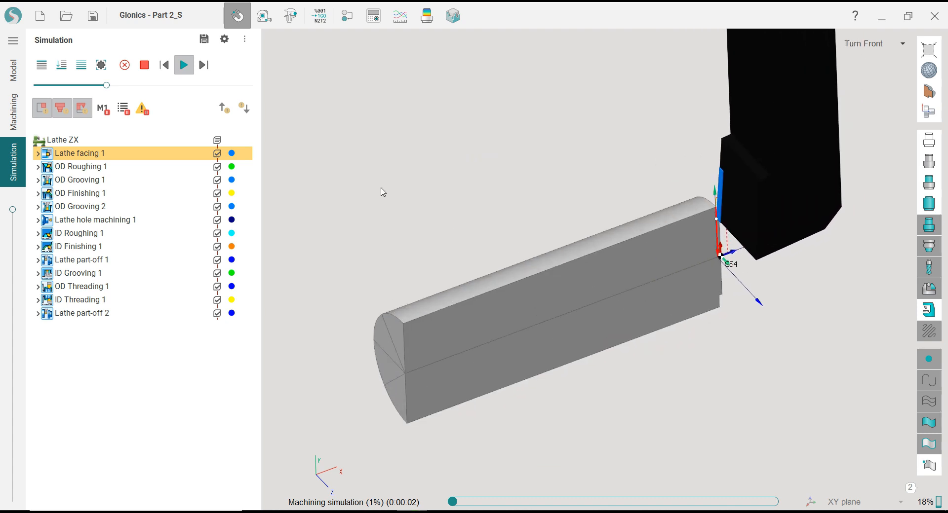
Increase the speed of the running simulation and check the machined part with comparison coloring switched on briefly
drag(125, 88, 148, 86)
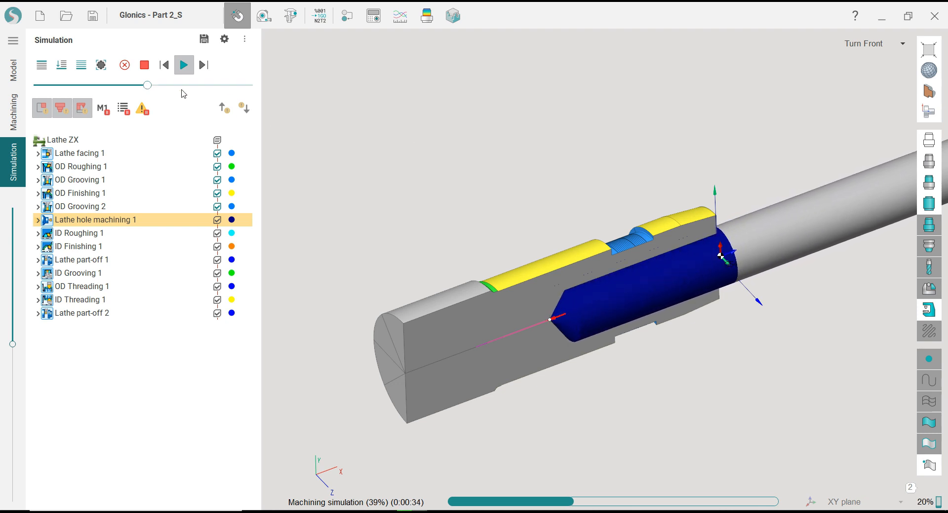
drag(148, 85, 162, 85)
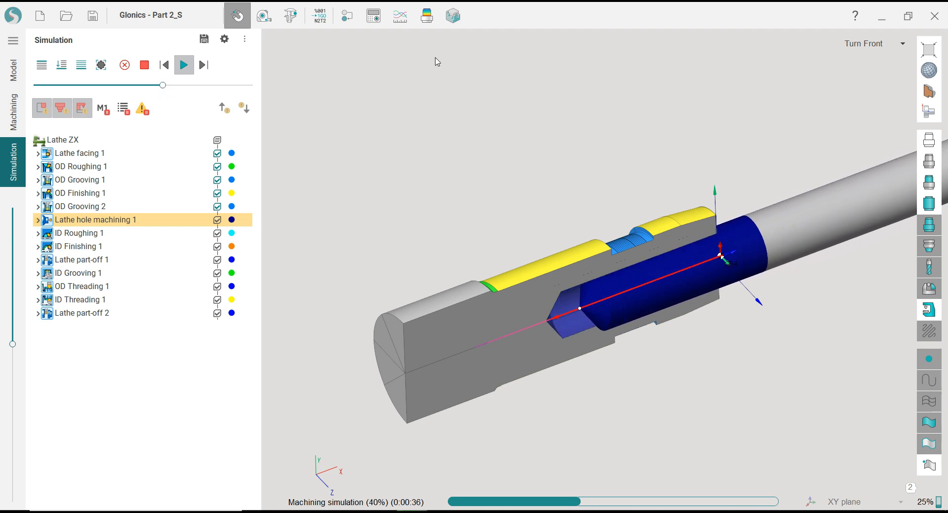
click(426, 15)
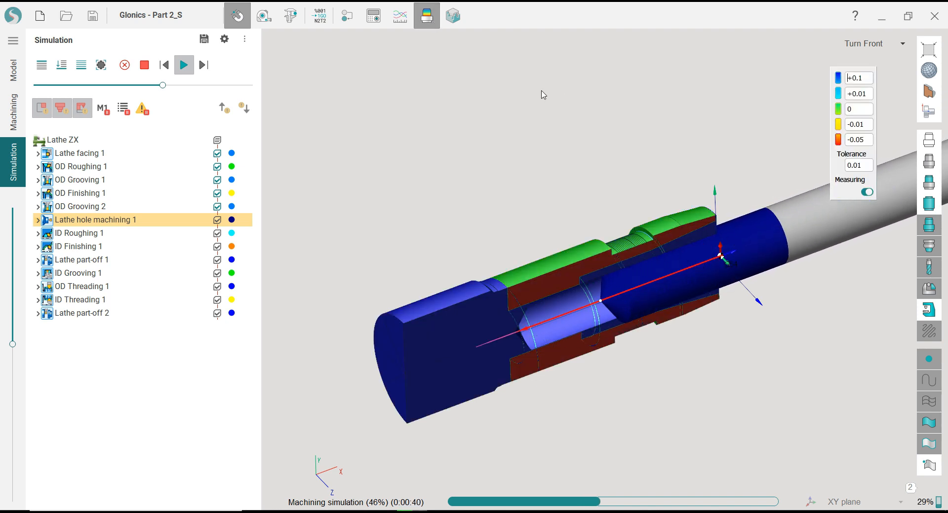
click(427, 15)
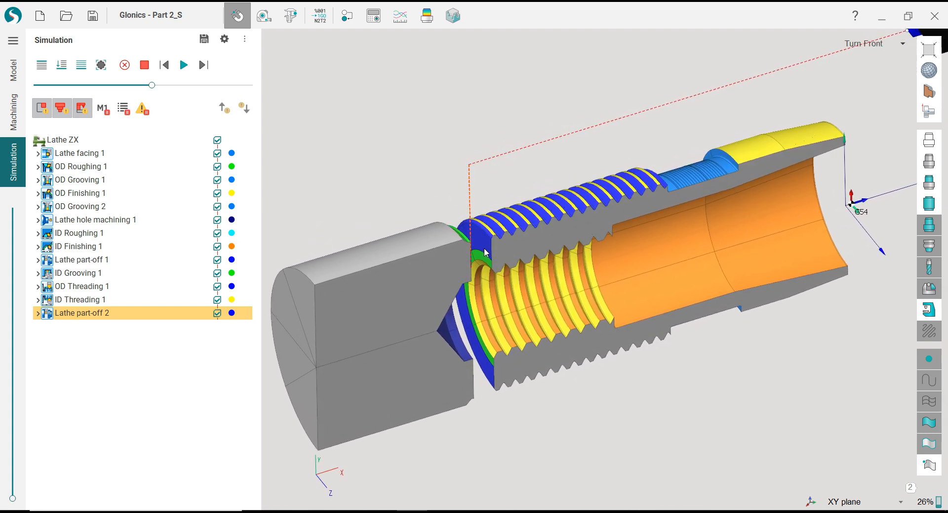
scroll(477, 241, up, 5)
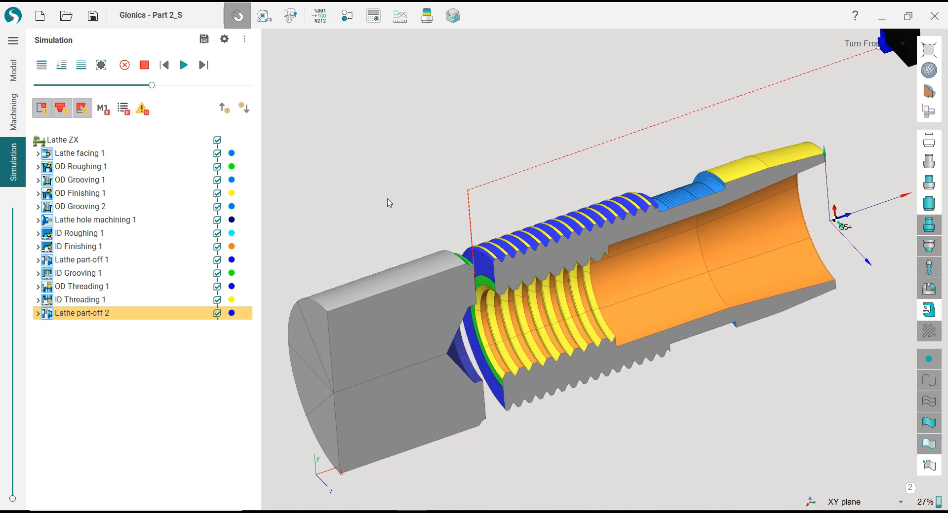
Return to the machining operations and, for the Lathe ZX group, show the part model and hide the machined workpiece
click(11, 127)
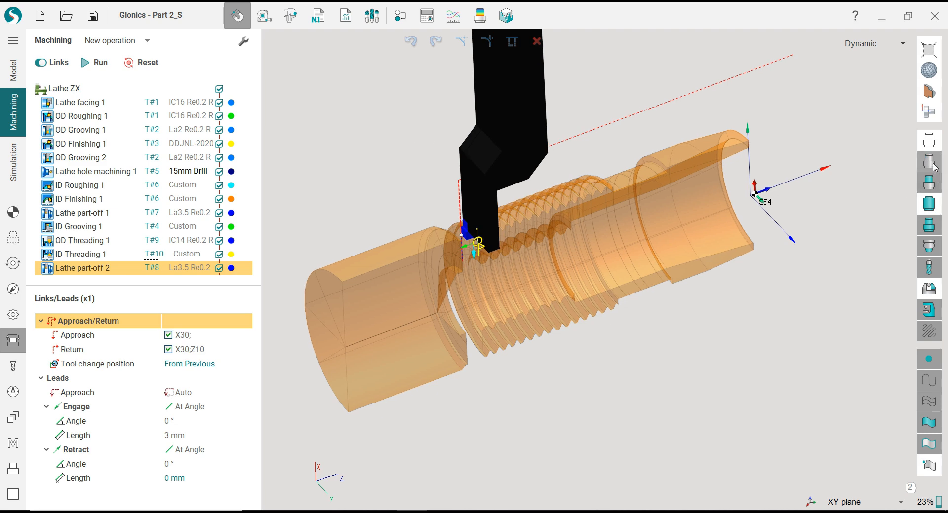
click(933, 166)
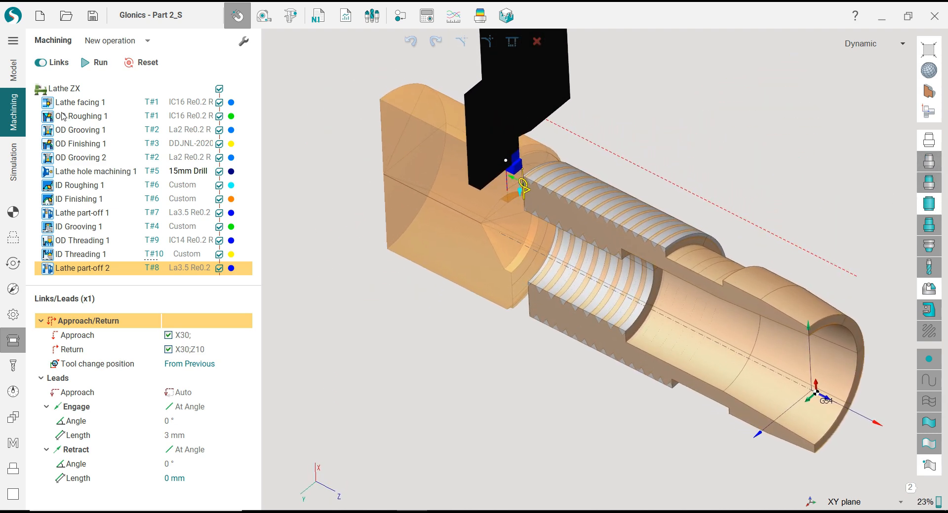
click(62, 92)
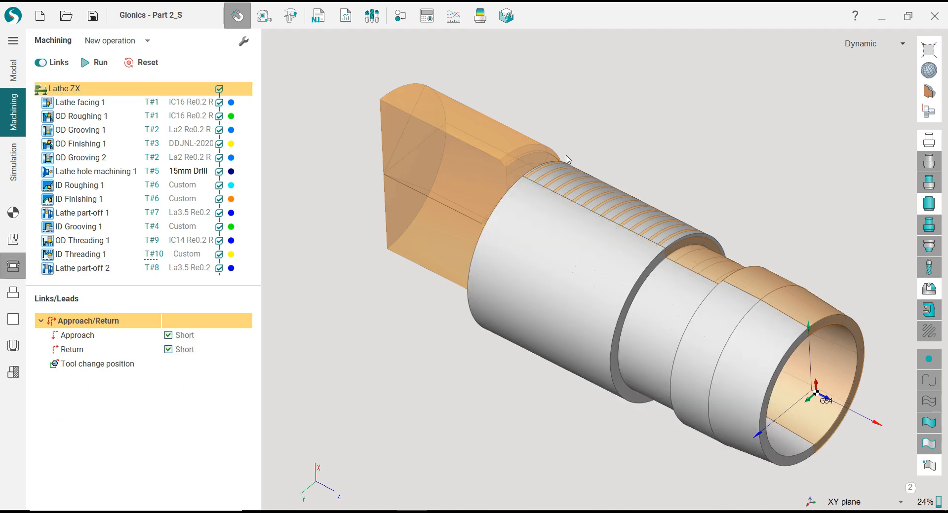
click(930, 245)
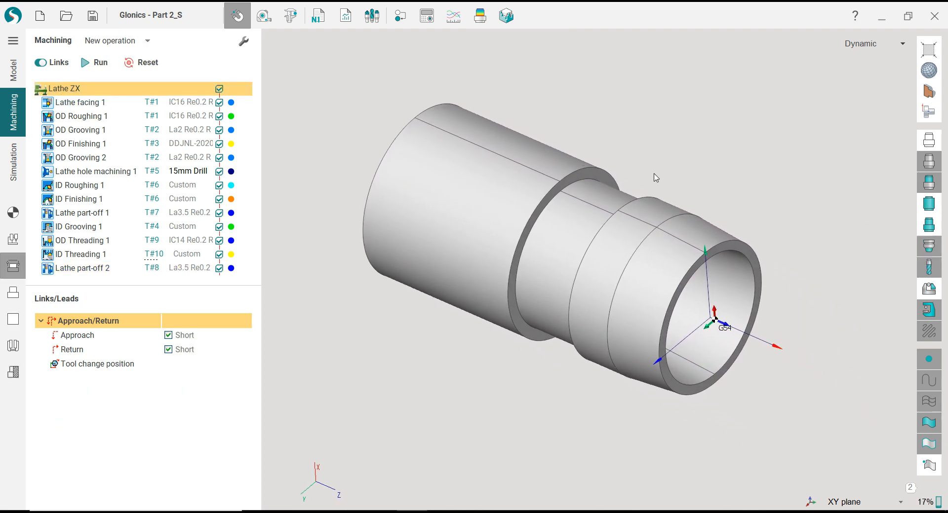
Generate the NC program for all Lathe ZX operations with the Fanuc Lathe XZ (fixed) postprocessor and open its NC file name
click(65, 107)
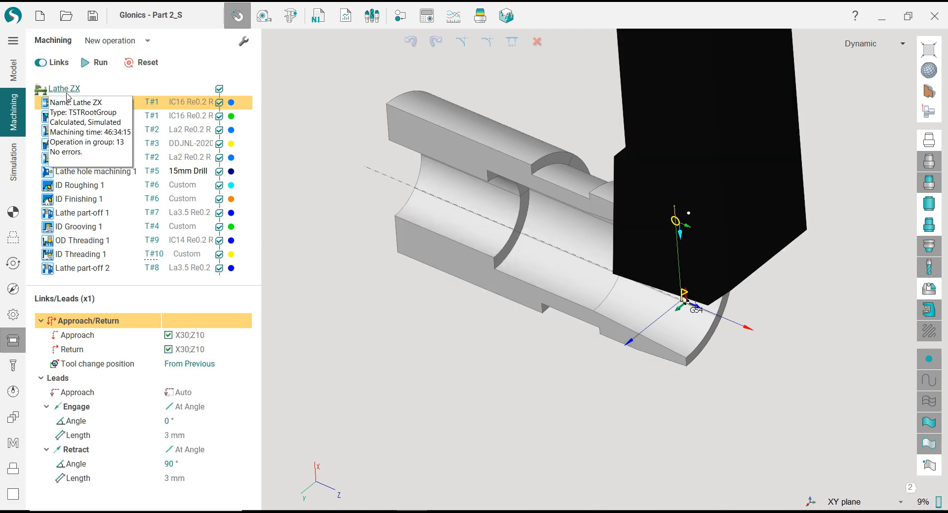
click(66, 93)
click(14, 213)
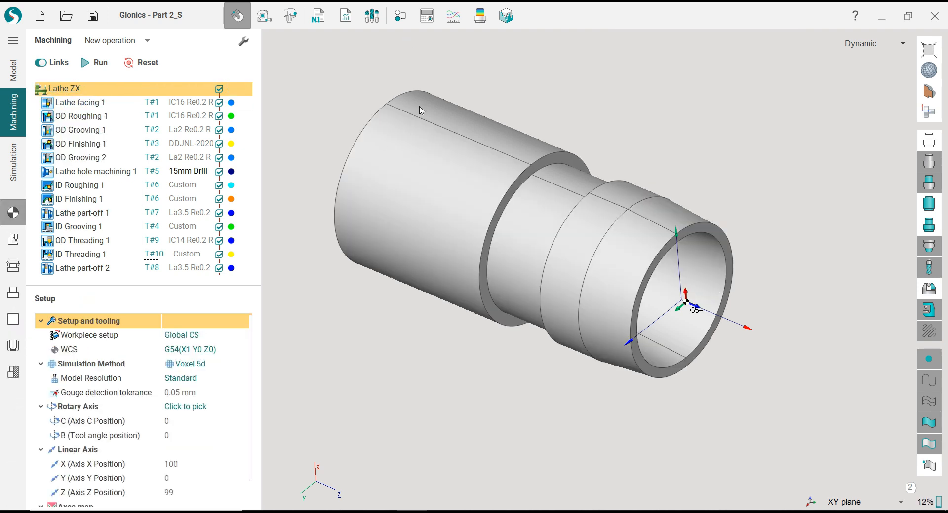
click(319, 15)
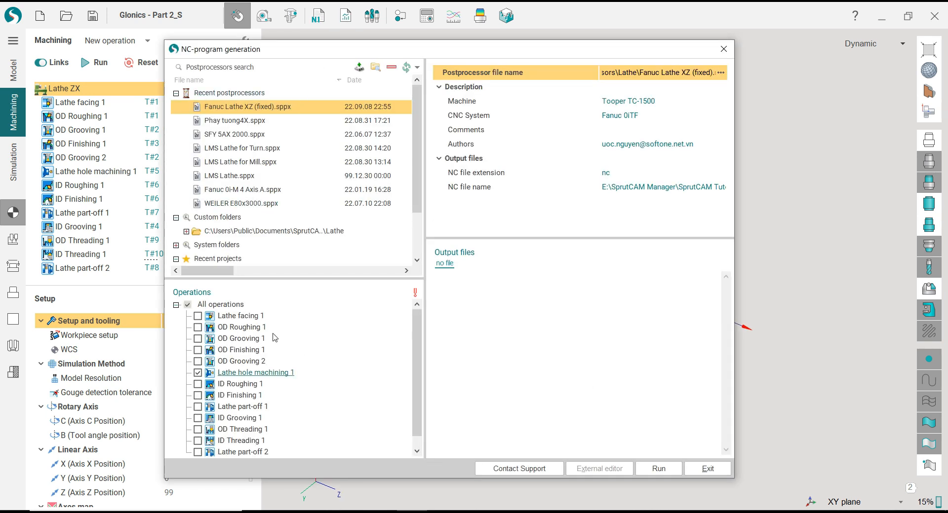
click(668, 472)
click(551, 280)
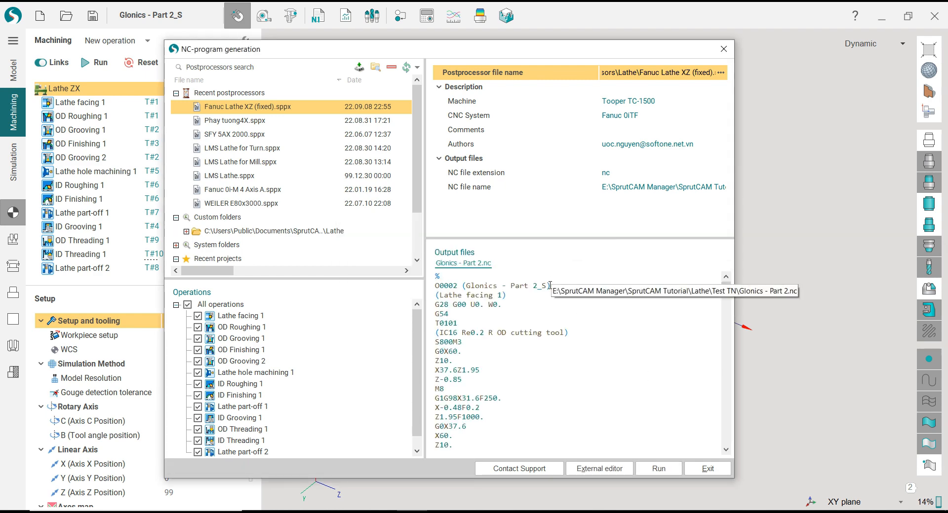
click(681, 191)
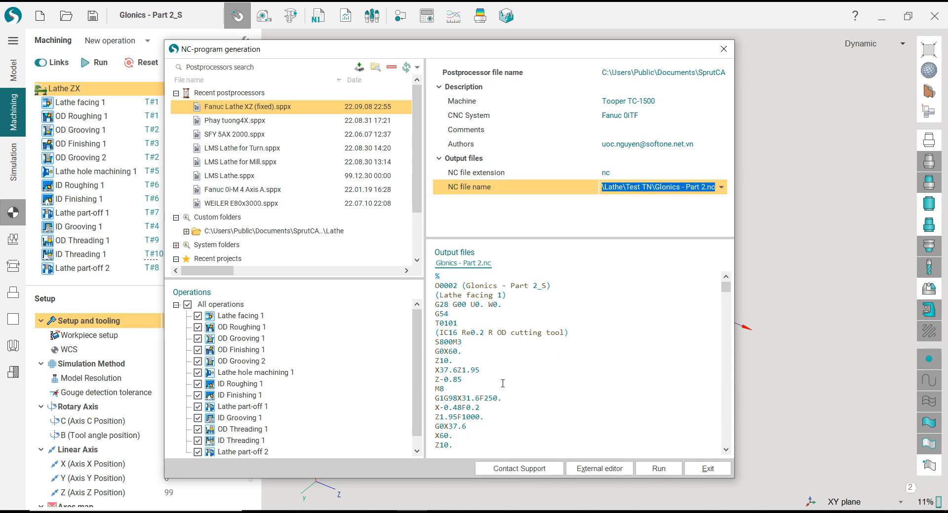
Open Glonics - Part 2.nc in CIMCO Edit and backplot its Fanuc turning toolpath, viewed from the front
scroll(503, 383, down, 2)
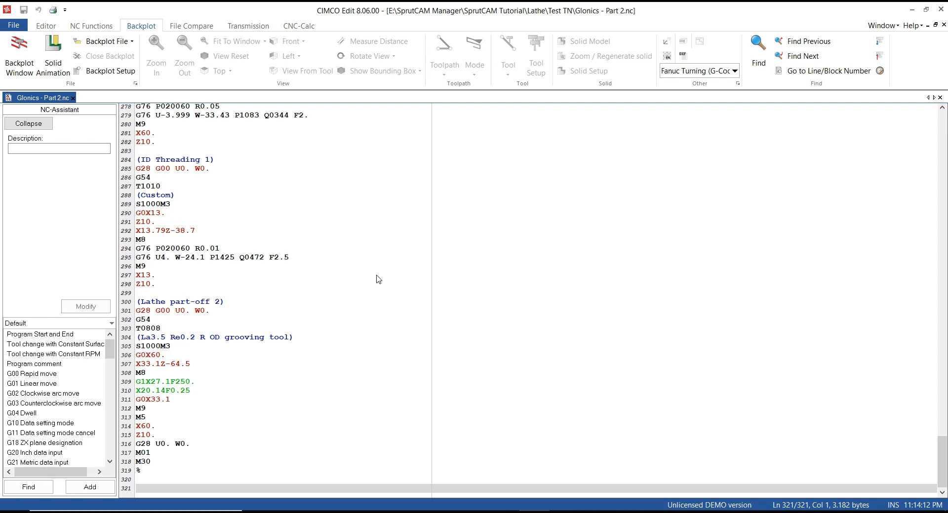
scroll(325, 252, up, 19)
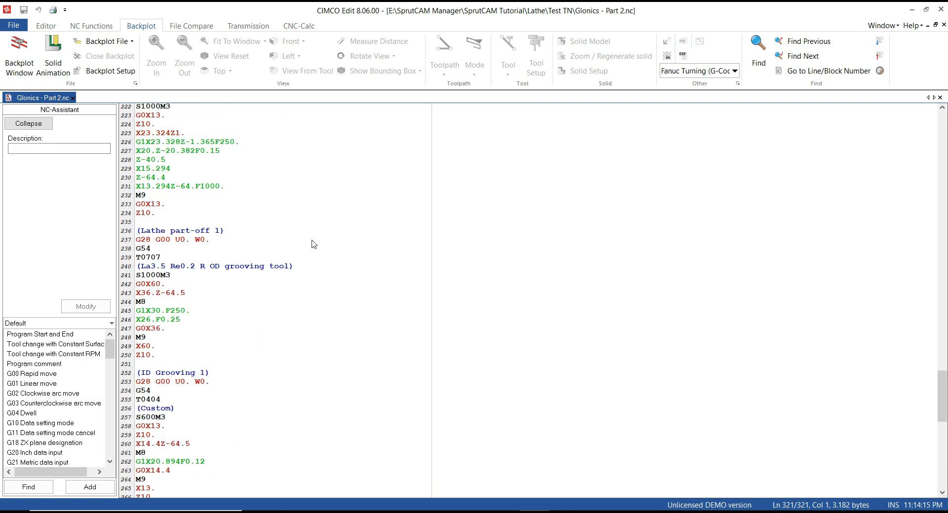
click(35, 69)
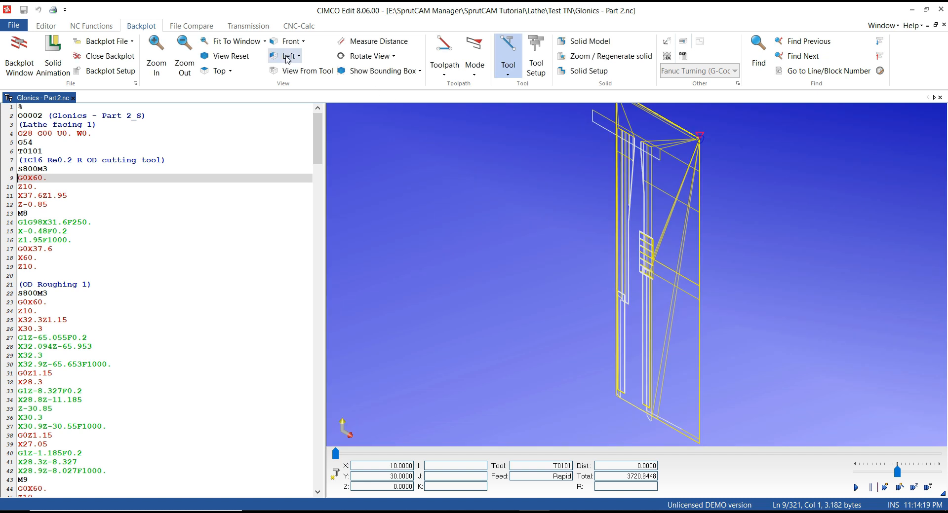
click(279, 44)
scroll(521, 280, up, 2)
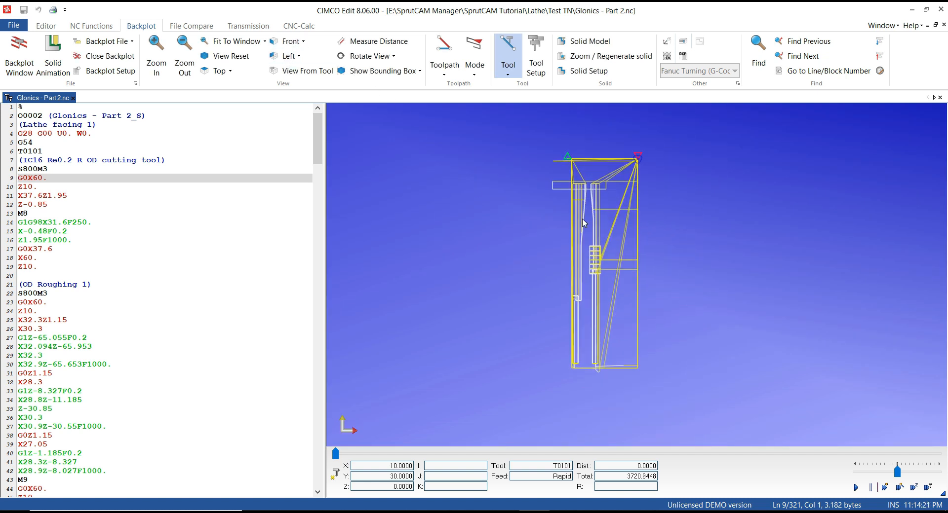
mouse_move(590, 268)
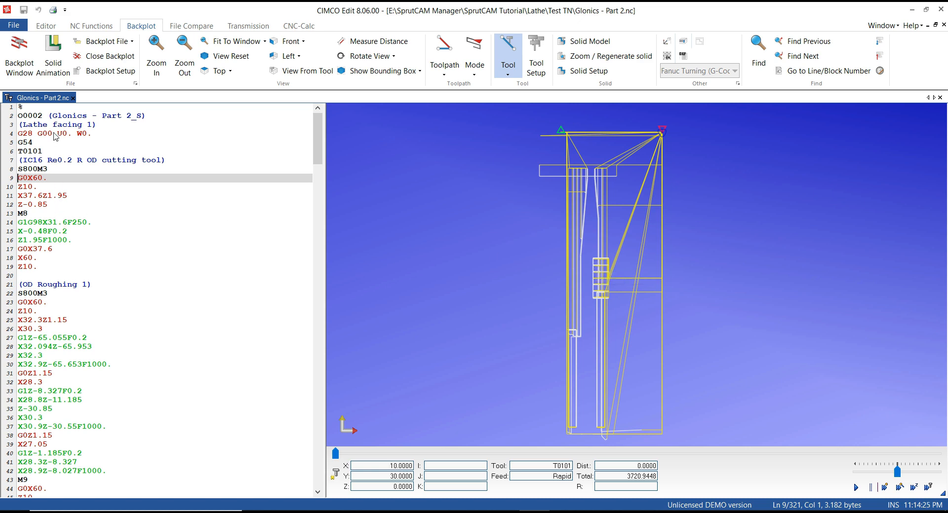
Trace the opening blocks of Lathe facing 1 and OD Roughing 1 in the code against the backplot
click(43, 152)
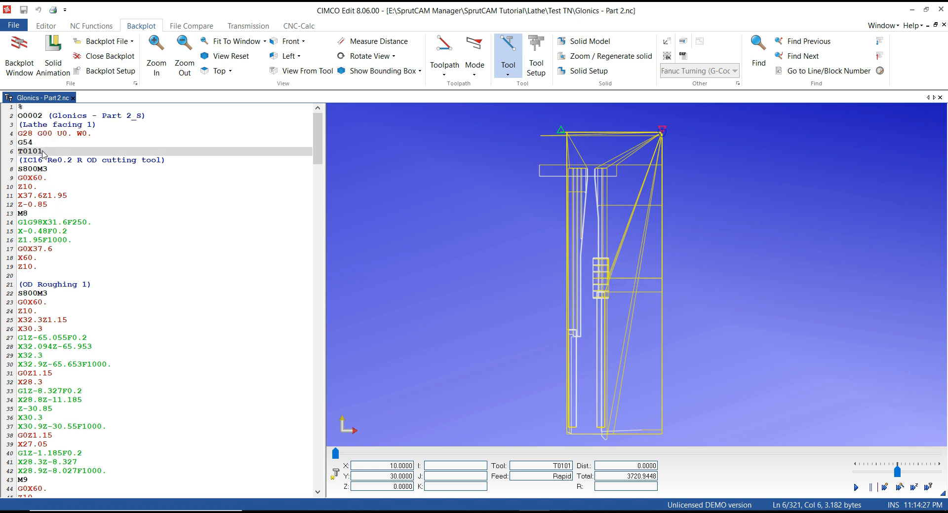
key(Down)
key(Down)
key(Down)
key(Down)
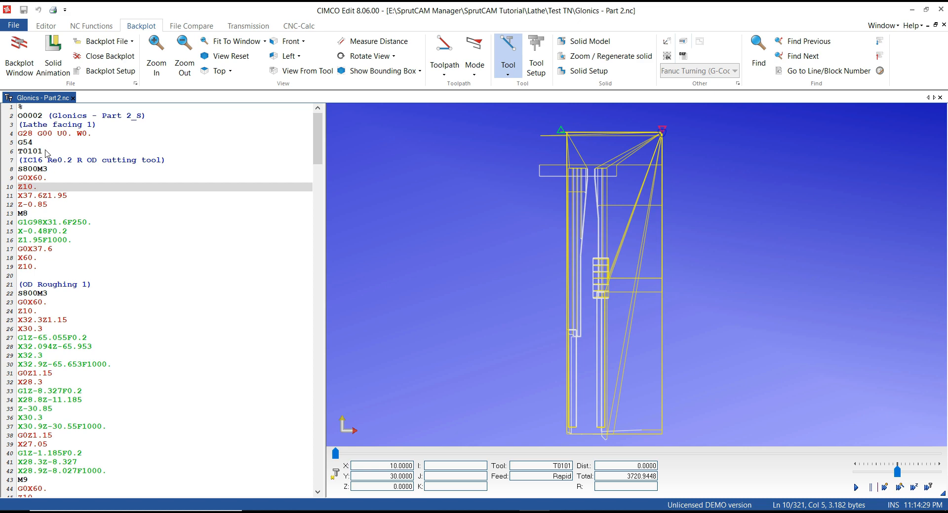
click(62, 130)
click(42, 285)
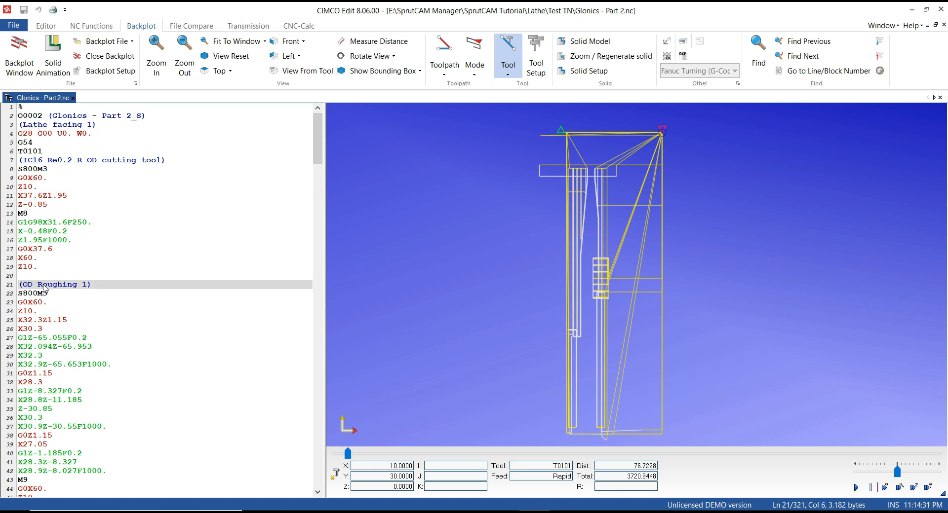
key(Down)
key(Down)
key(Down)
key(Down)
key(Down)
key(Down)
key(Down)
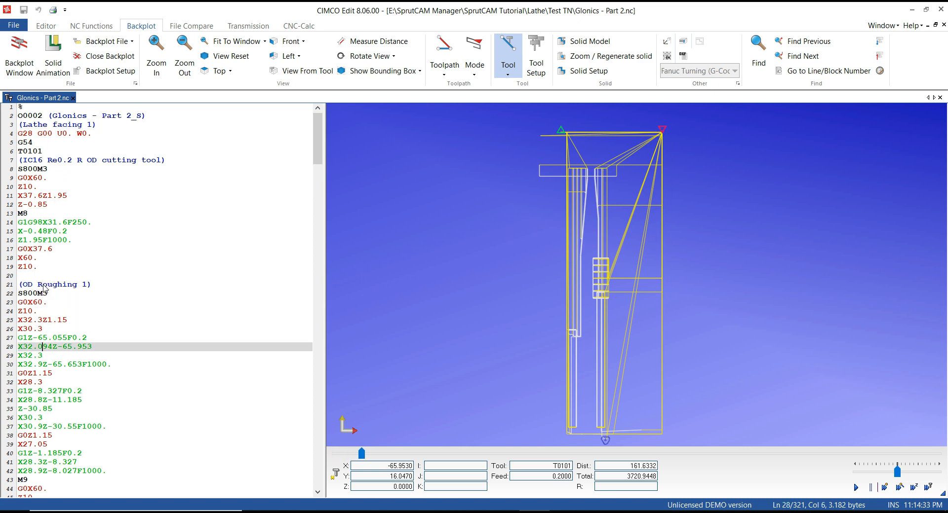
key(Down)
Trace the OD Grooving 1 blocks from the home return to the first grooving cut, G1X26.2F0.15
scroll(44, 296, down, 7)
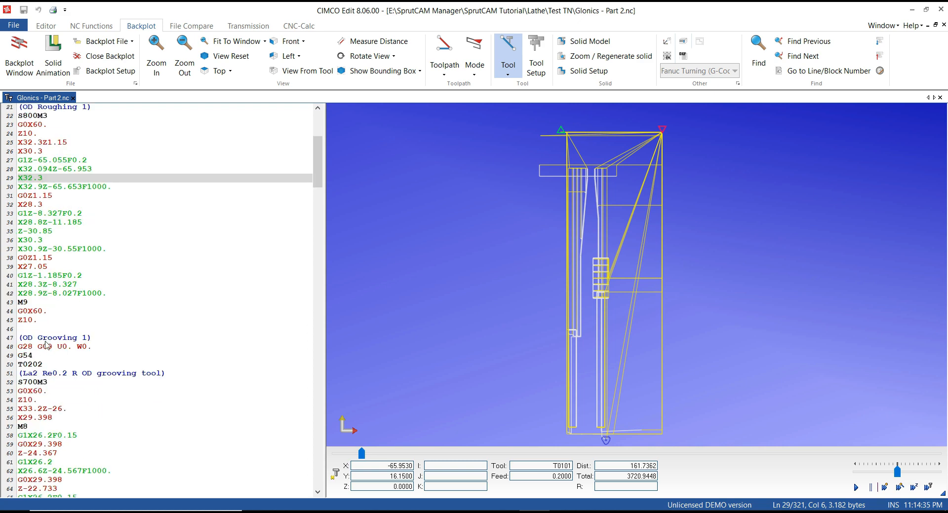
click(45, 342)
scroll(45, 343, down, 1)
key(Down)
key(Down)
key(Down)
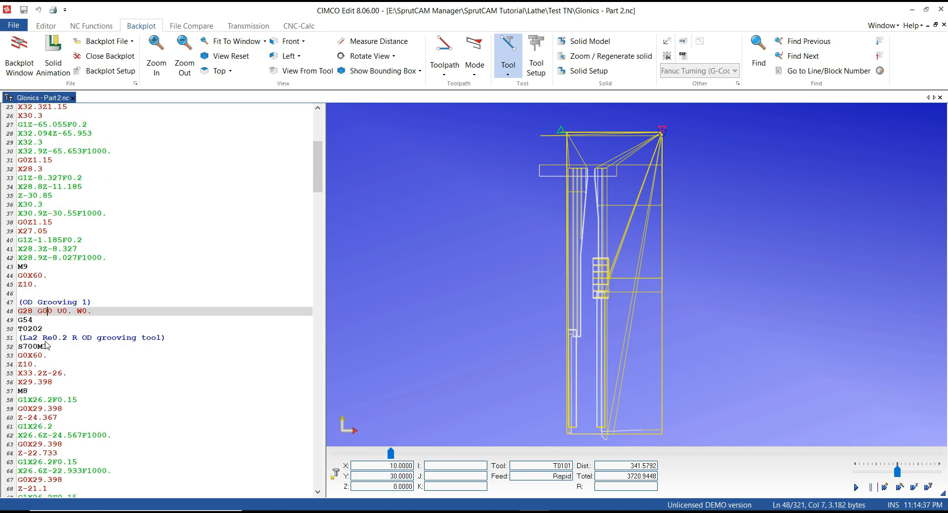
key(Down)
key(Down)
key(Down)
key(Down)
key(Down)
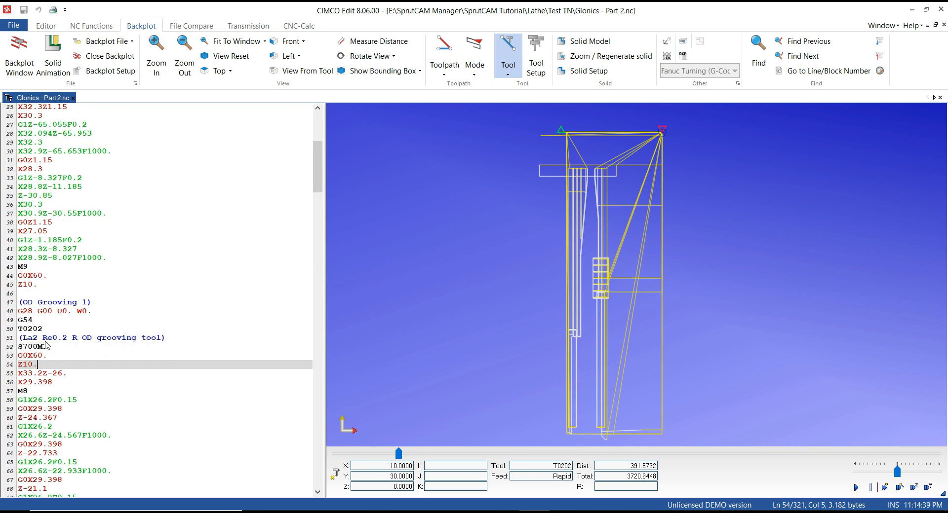
key(Down)
key(Down)
key(Down)
key(Down)
key(Down)
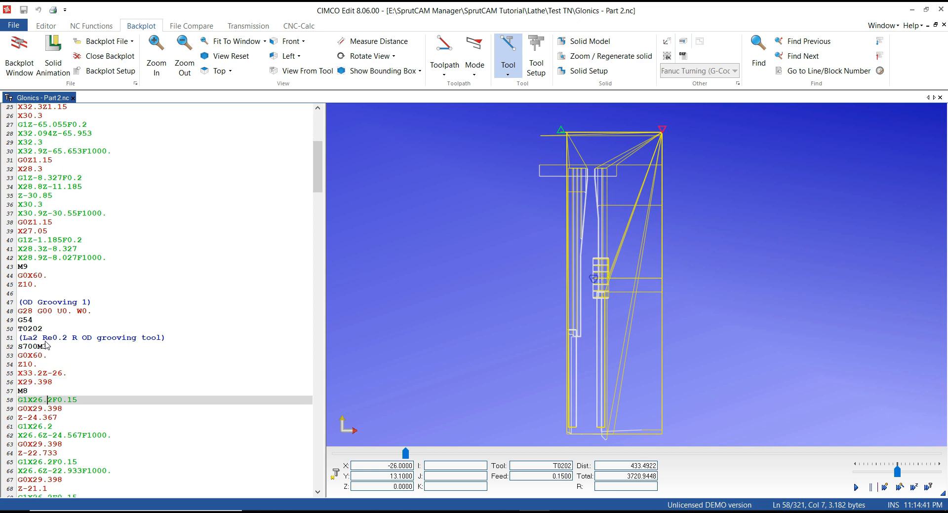
Return to the OD Grooving 1 approach, inspect the groove toolpath closely, and trace its remaining cuts to the final Z-26. move
key(Up)
key(Up)
key(Up)
key(Up)
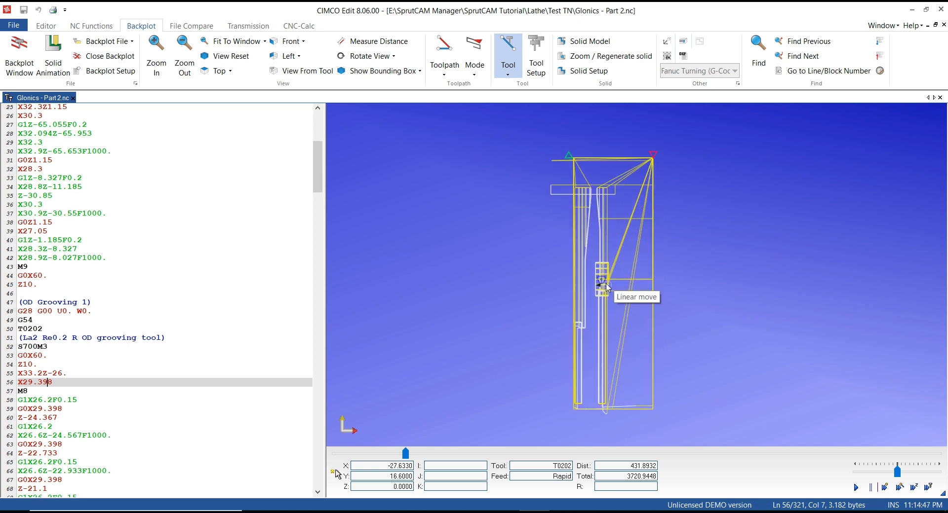
scroll(587, 291, up, 4)
key(Down)
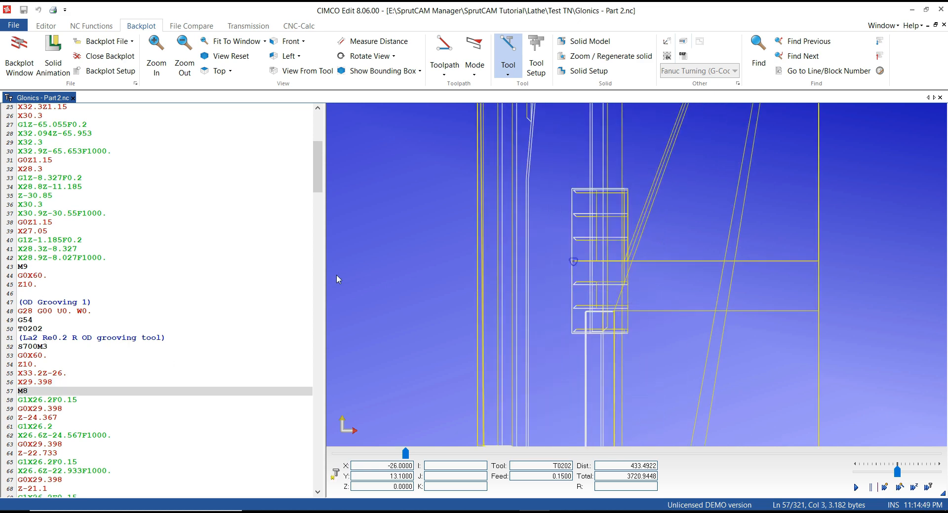
scroll(561, 250, down, 4)
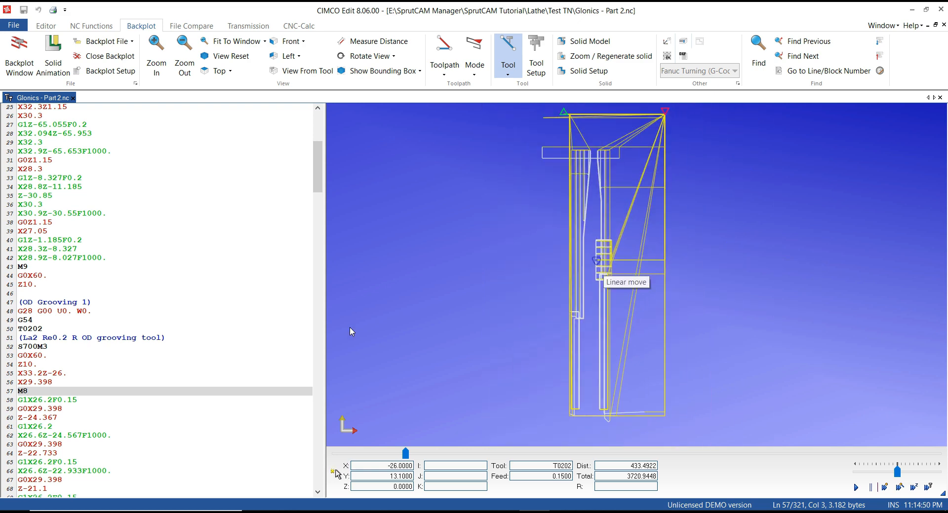
key(Down)
key(Down)
key(Down)
key(Down)
key(Down)
key(Down)
key(Down)
key(Down)
key(Down)
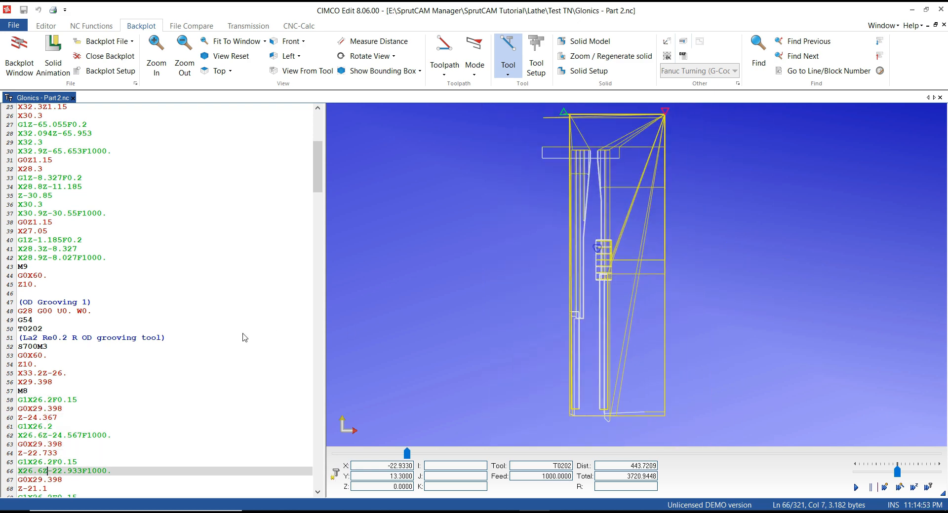
key(Down)
key(Down)
key(Down)
key(Down)
key(Down)
key(Down)
key(Down)
key(Down)
key(Down)
key(Down)
key(Down)
key(Down)
key(Down)
key(Down)
key(Down)
key(Down)
key(Down)
key(Down)
key(Down)
key(Down)
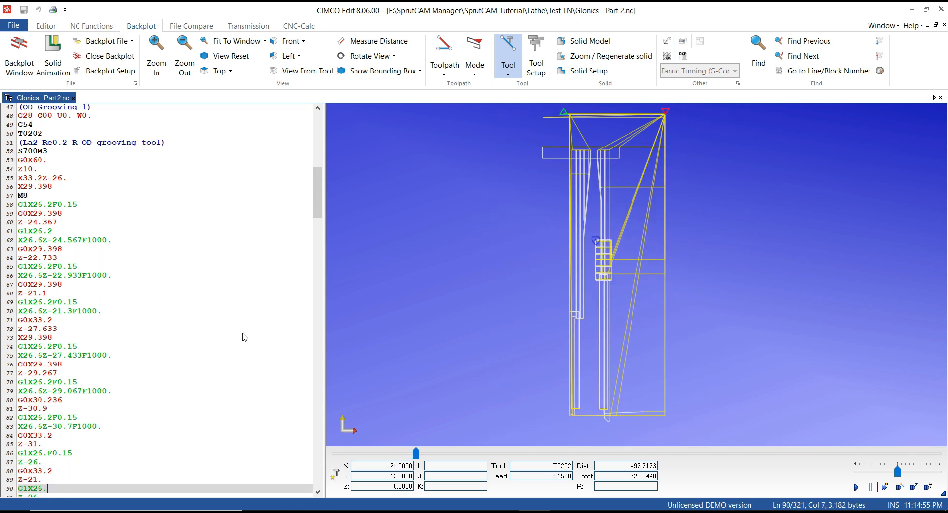
key(Down)
Review the OD Finishing 1 and OD Grooving 2 sections of the code with their backplot positions
scroll(237, 331, down, 13)
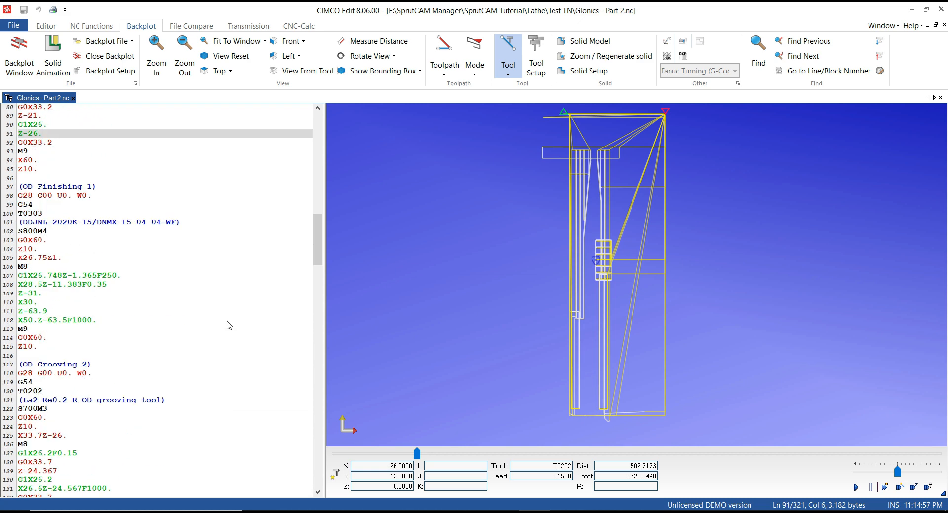
click(95, 187)
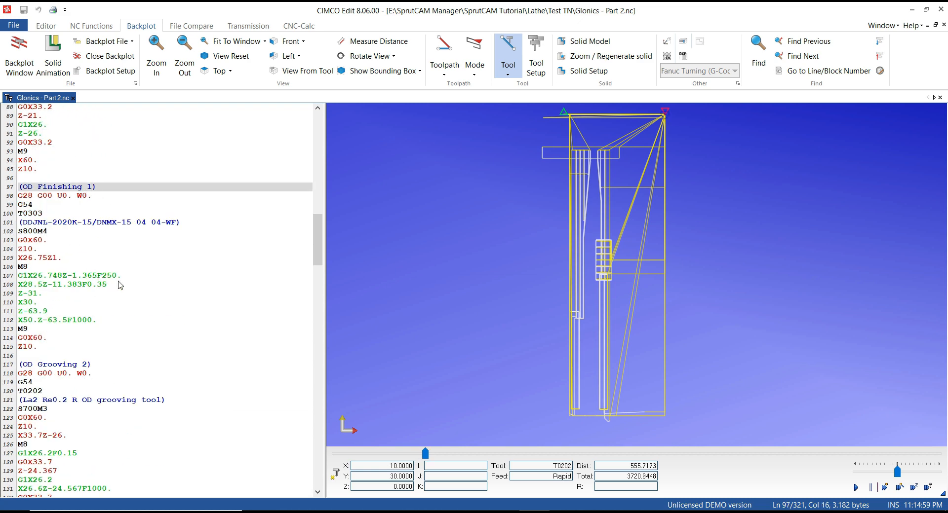
scroll(120, 286, down, 4)
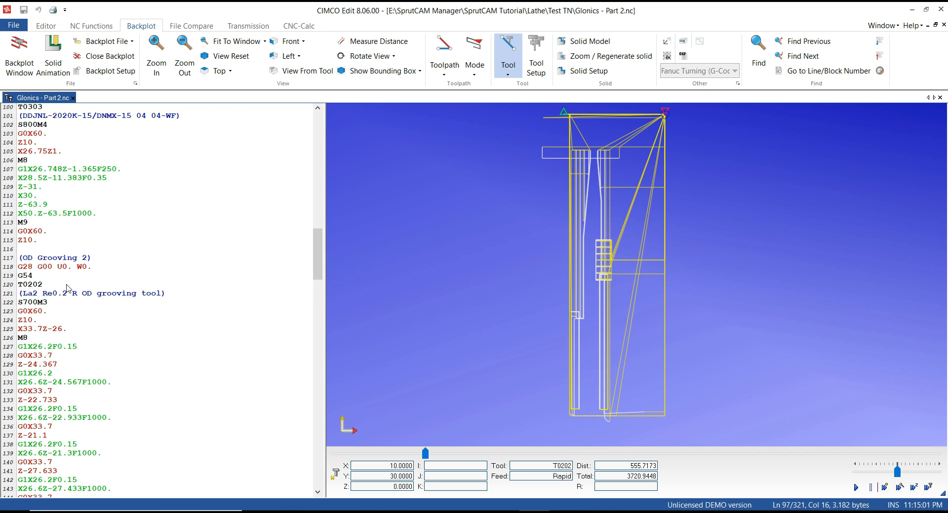
click(94, 275)
scroll(96, 304, down, 4)
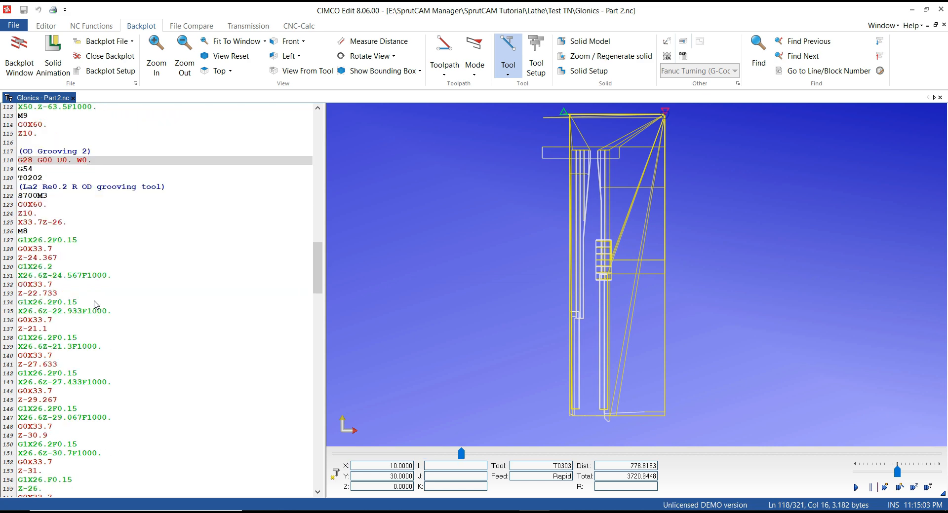
click(109, 191)
scroll(118, 341, down, 13)
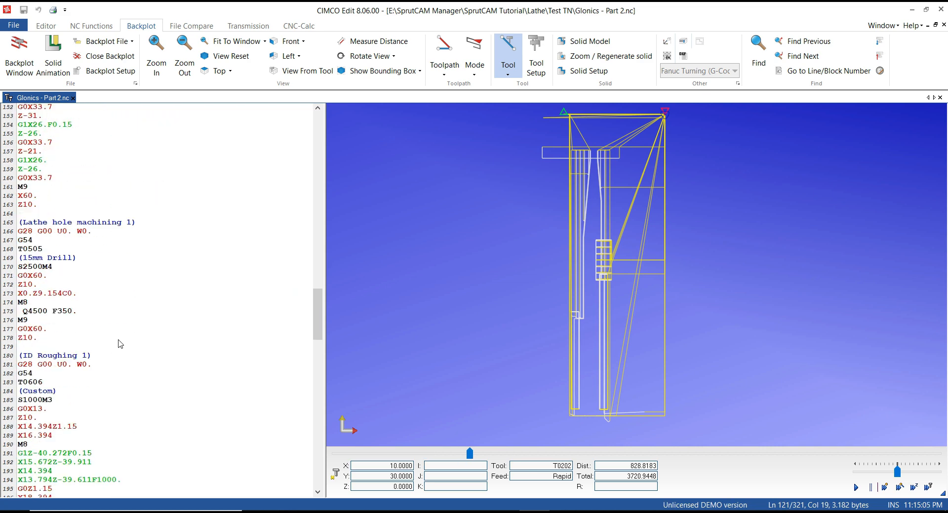
Review the Lathe hole machining 1 and ID Roughing 1 blocks and the rest of the NC program
click(74, 223)
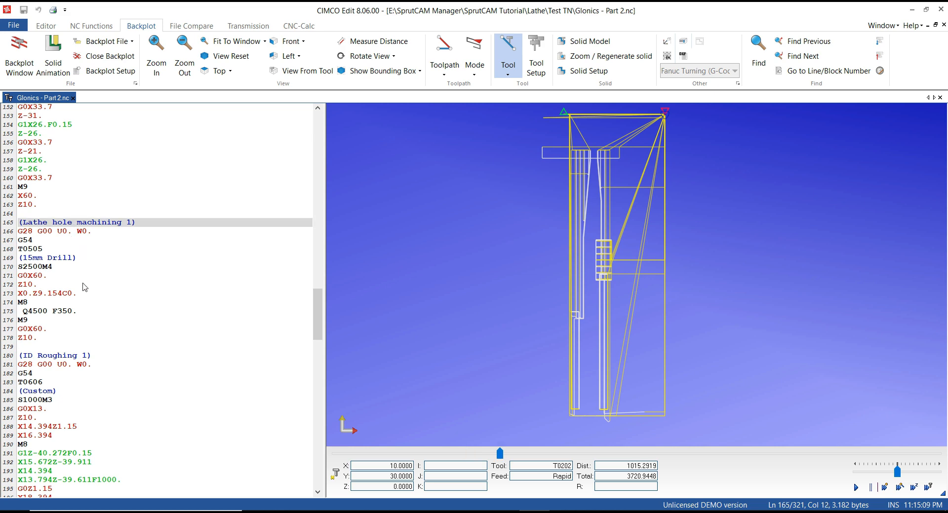
scroll(88, 308, down, 5)
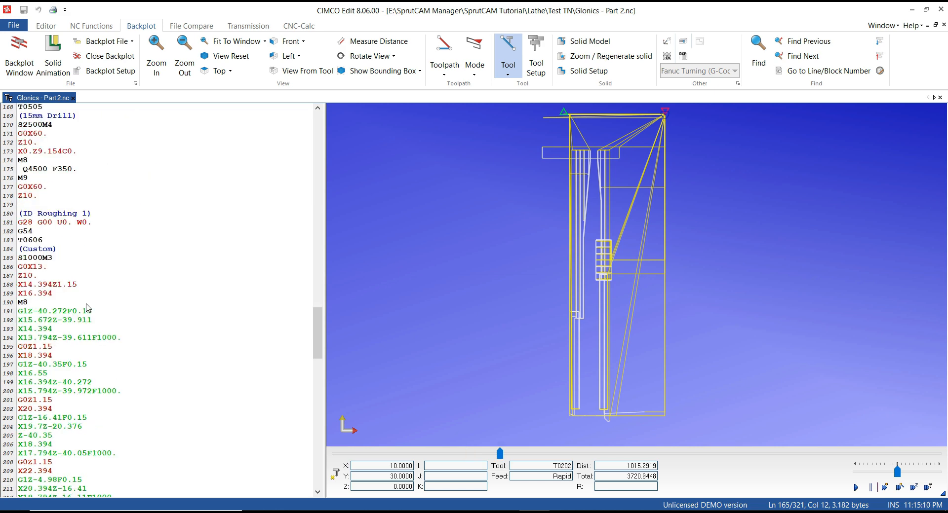
scroll(88, 308, down, 3)
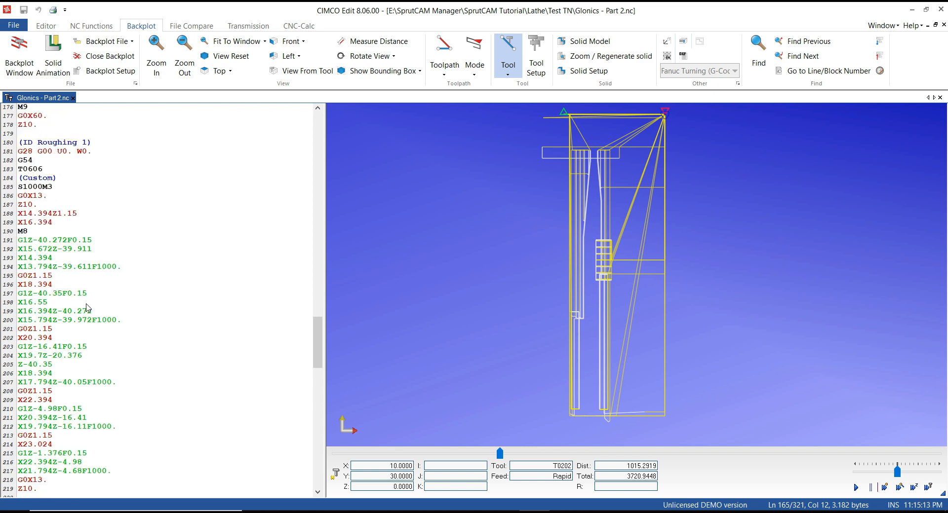
scroll(87, 308, down, 5)
drag(320, 358, 321, 464)
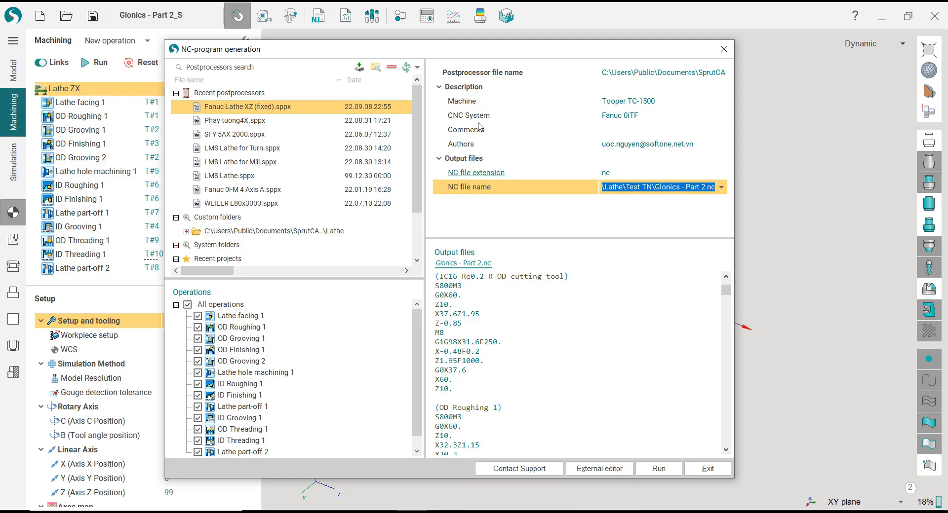
Switch back to SprutCAM, exit the NC program generation, and open the Reports window for the Lathe ZX group
drag(456, 52, 354, 51)
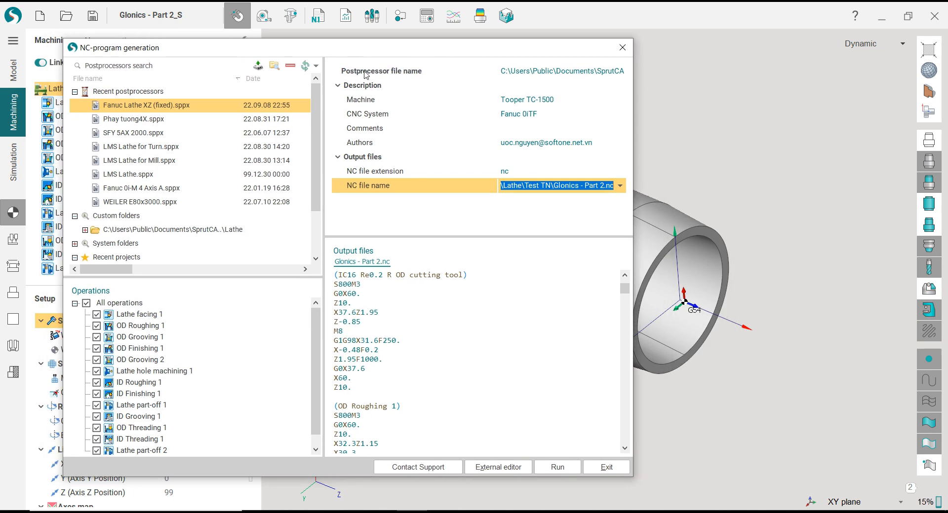
click(606, 468)
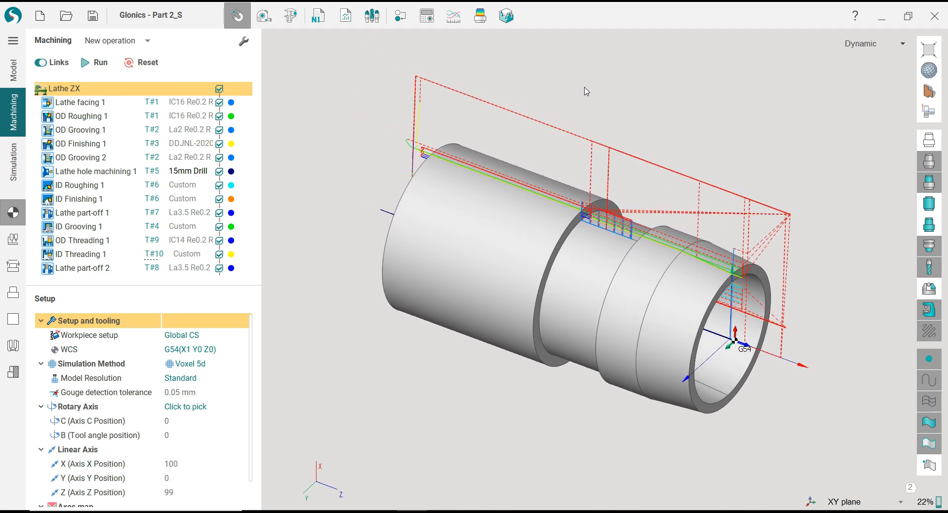
click(351, 20)
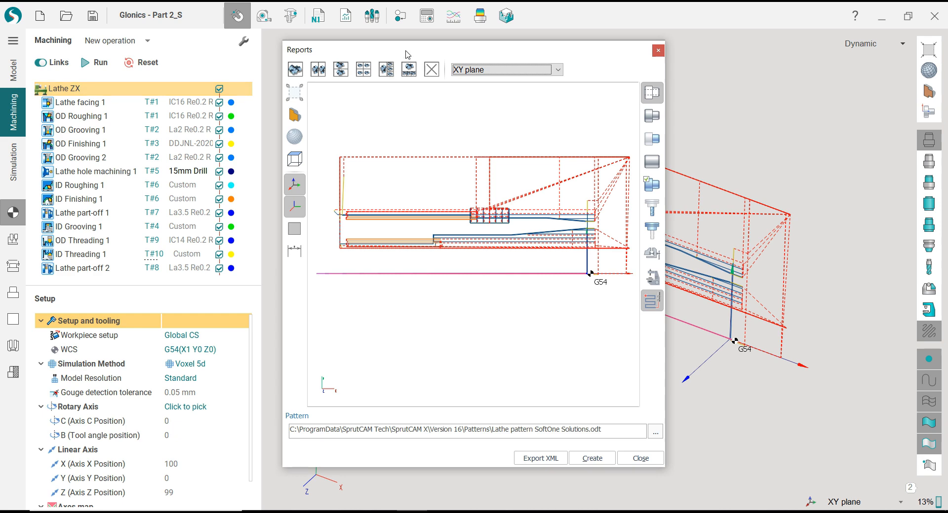
drag(407, 57, 387, 50)
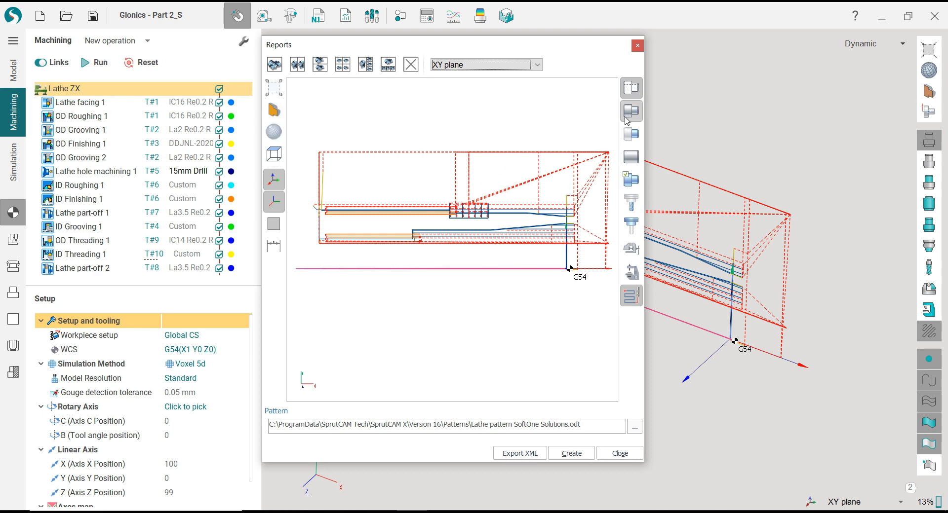
Switch the report preview from shaded to wireframe display and show the part
click(274, 155)
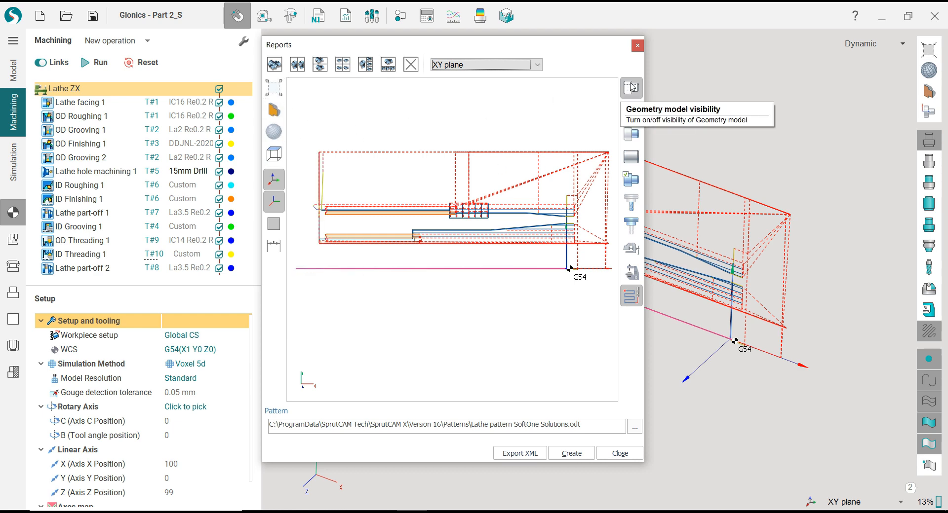
click(274, 132)
click(314, 151)
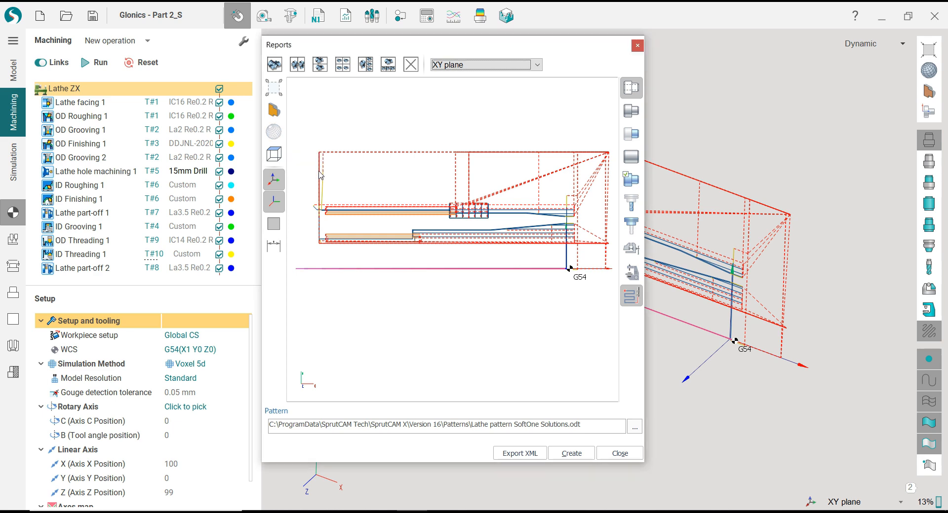
click(630, 112)
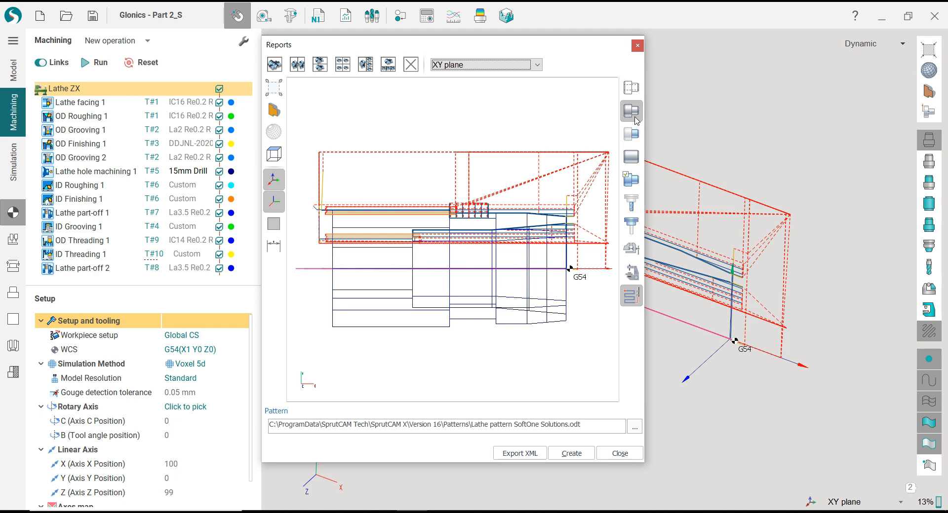
Preview the job assignment and workpiece displays, hide them again, and keep the geometry model, part and toolpath shown in the report image
click(636, 135)
click(638, 157)
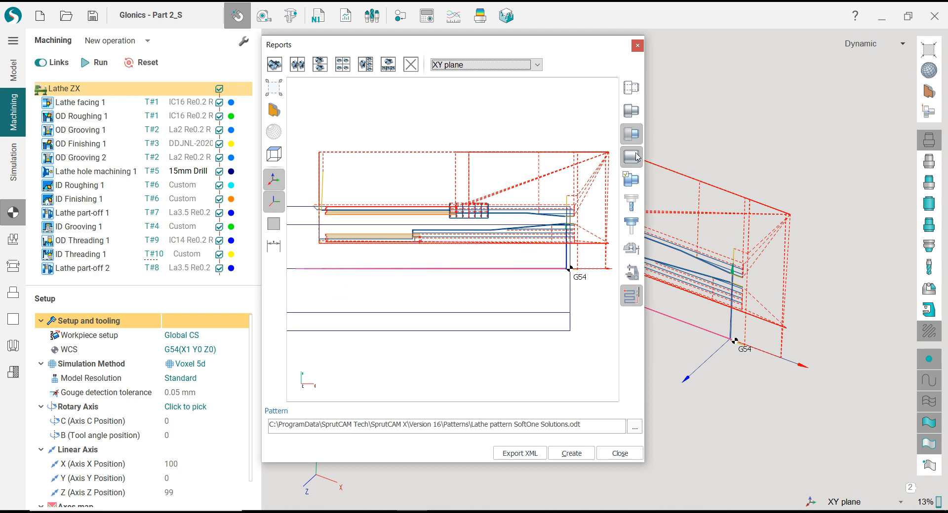
click(637, 157)
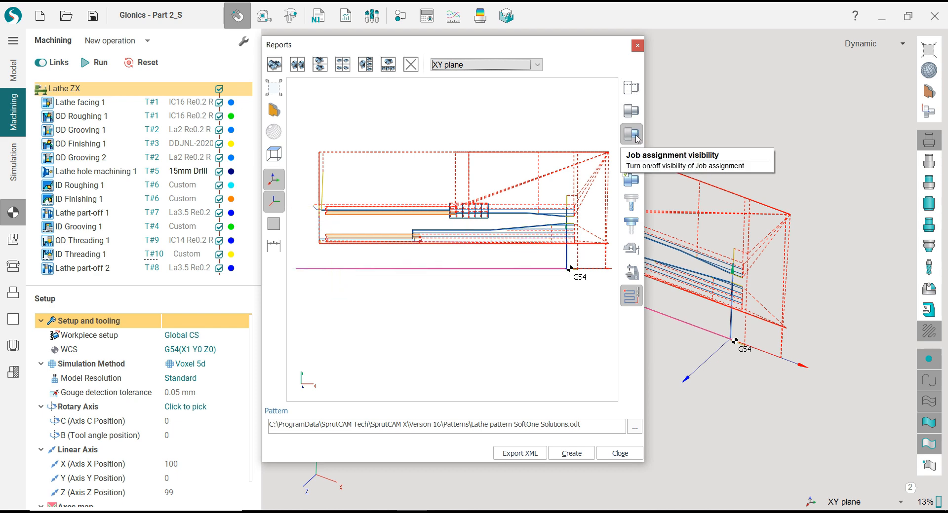
click(638, 112)
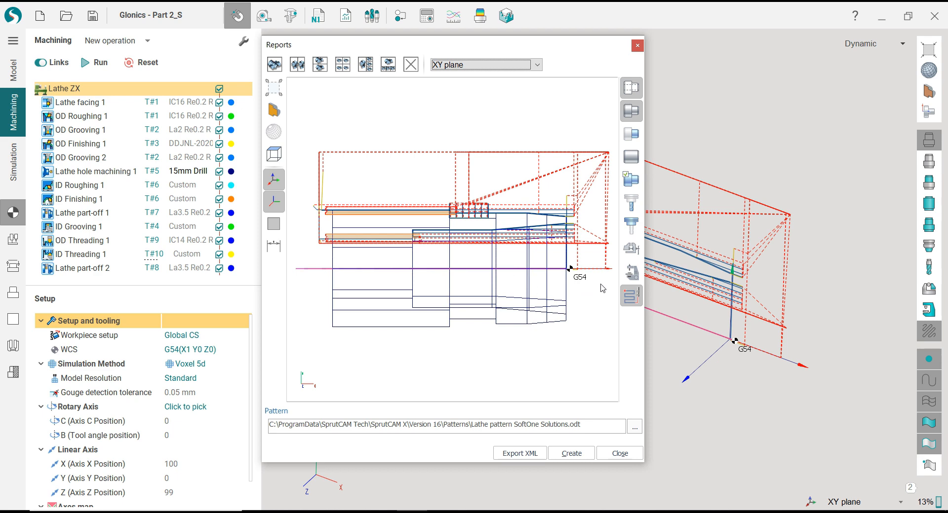
click(634, 301)
click(634, 302)
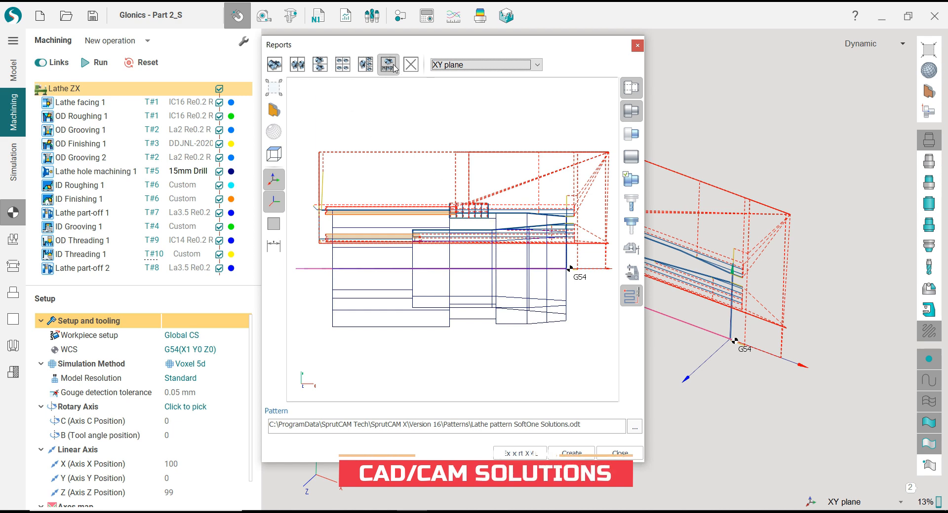
Try showing the dimensions in the report preview, inspect them, and hide them again
click(282, 251)
scroll(479, 281, down, 4)
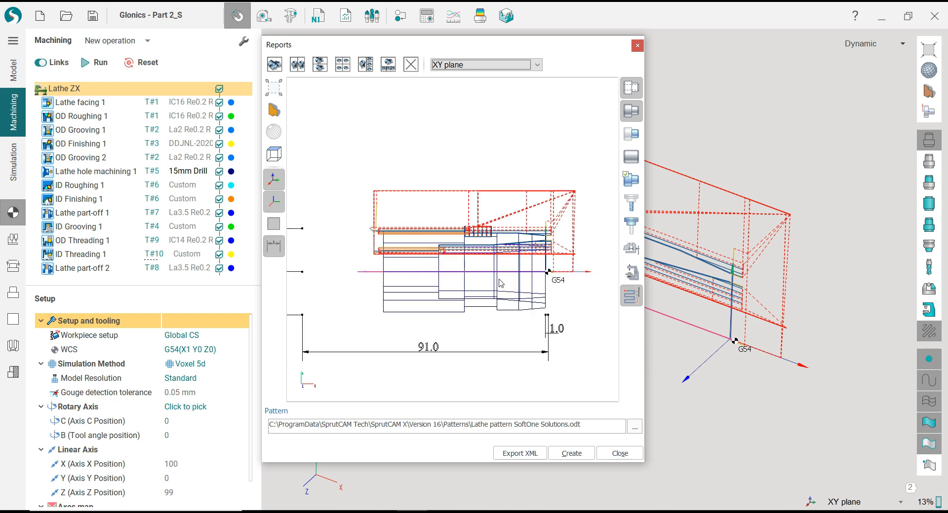
scroll(398, 301, up, 1)
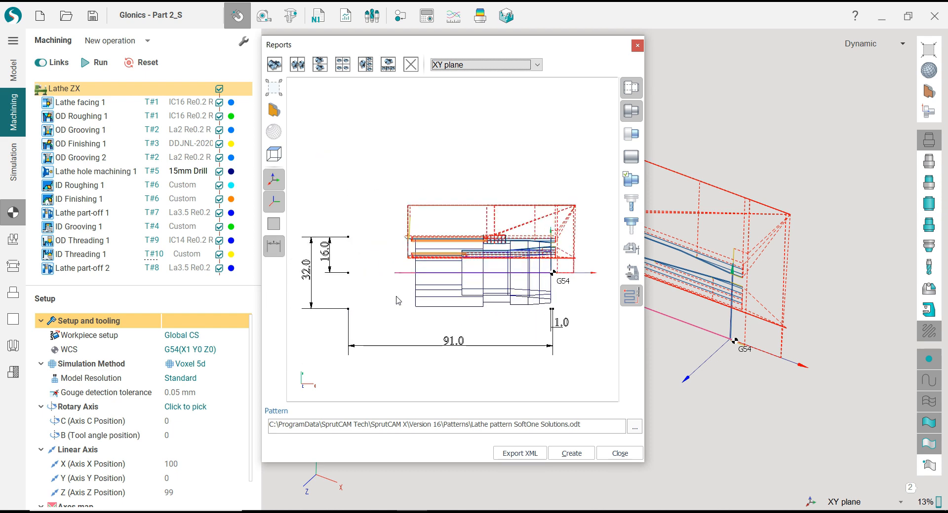
click(279, 253)
scroll(558, 285, up, 2)
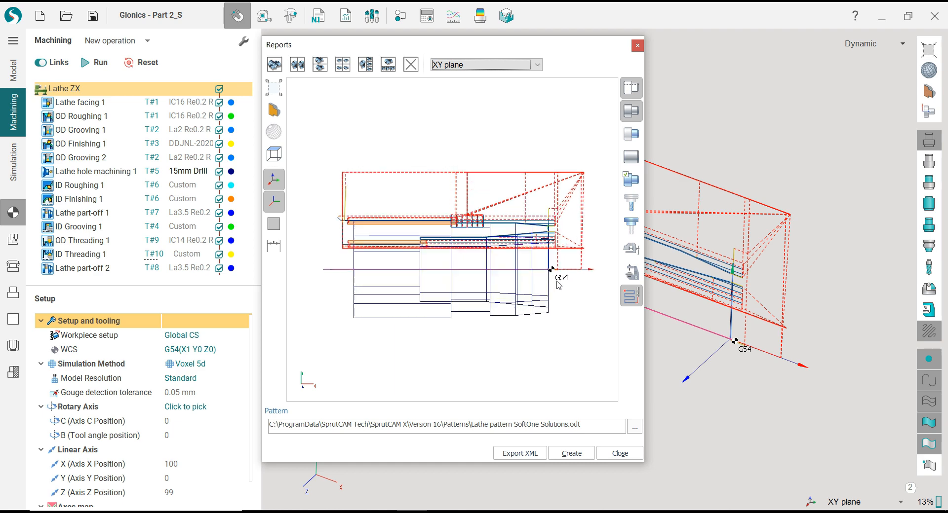
Fit the model in the report preview and create the report from the Lathe pattern SoftOne Solutions.odt pattern
click(274, 87)
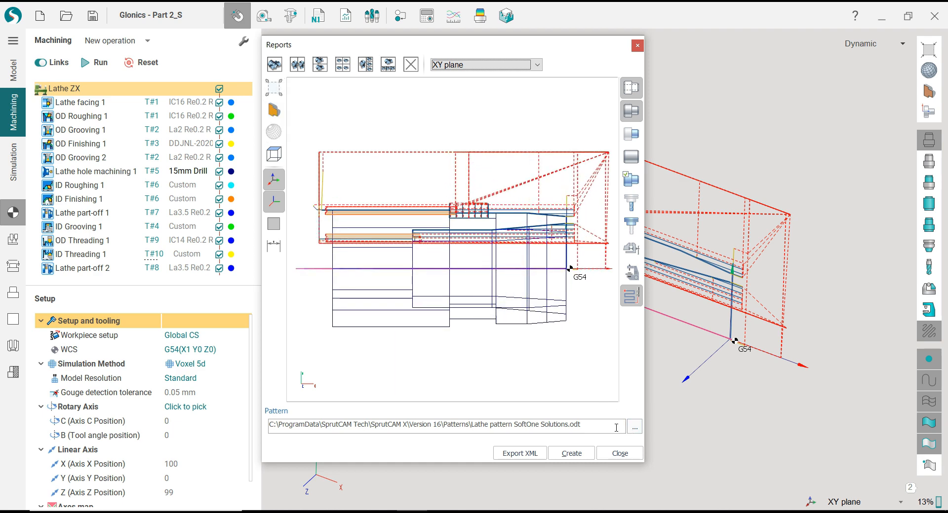
drag(471, 425, 599, 426)
click(587, 456)
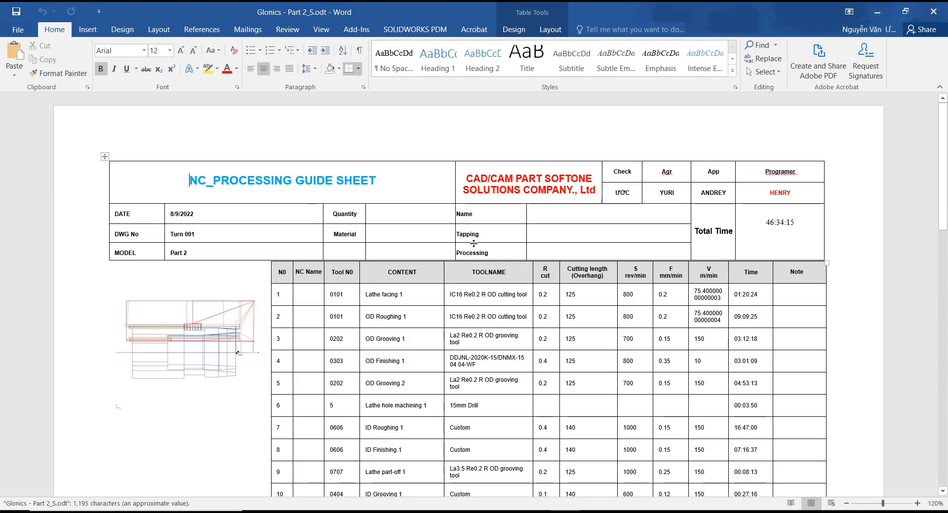
Review the generated NC_PROCESSING GUIDE SHEET in Word, examining its header, tool numbers, operations, cutting data and machining times
scroll(474, 245, down, 1)
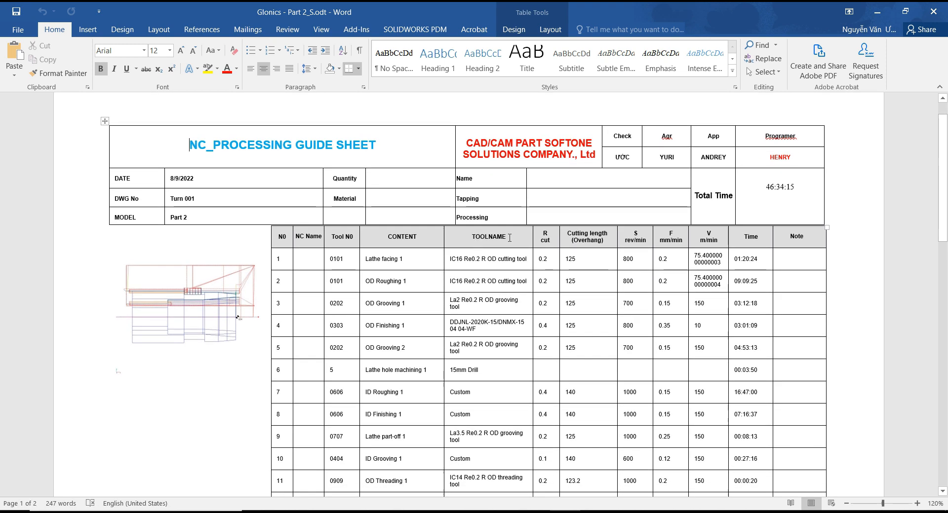
scroll(582, 224, down, 2)
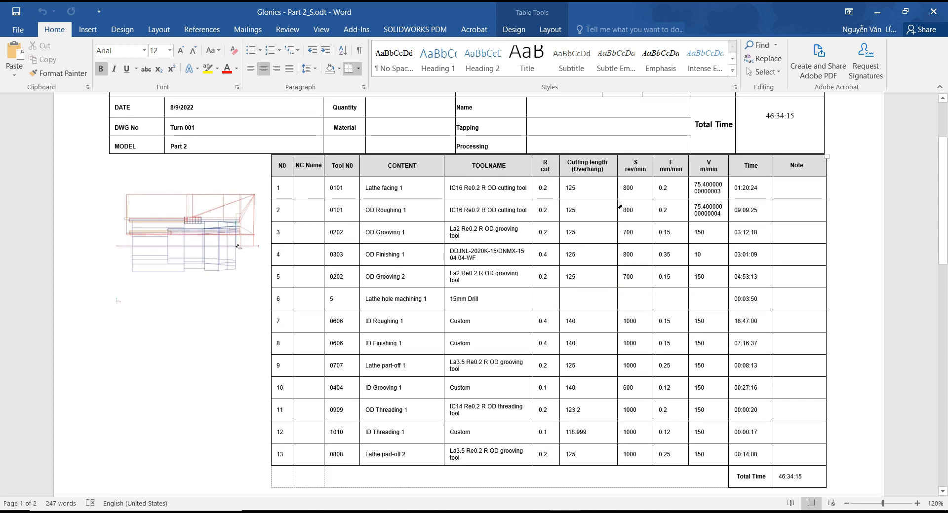
scroll(316, 214, up, 2)
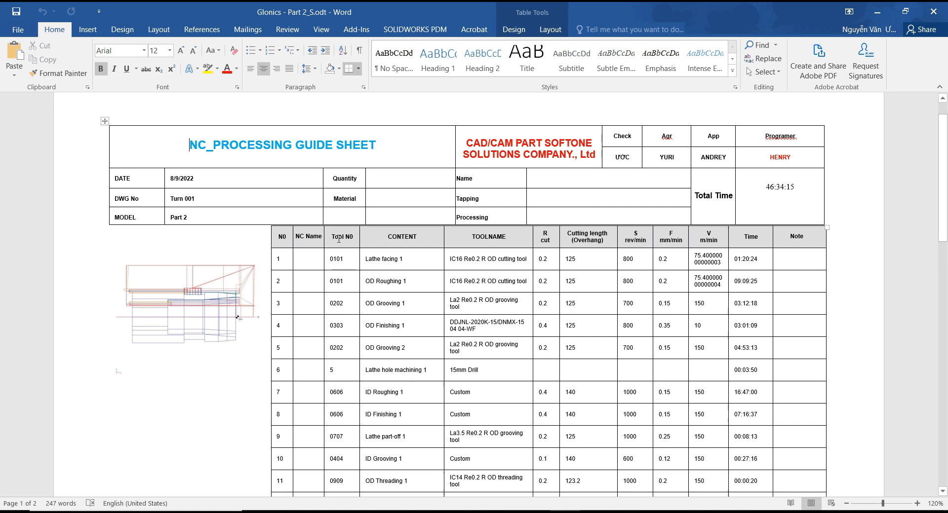
scroll(344, 364, down, 5)
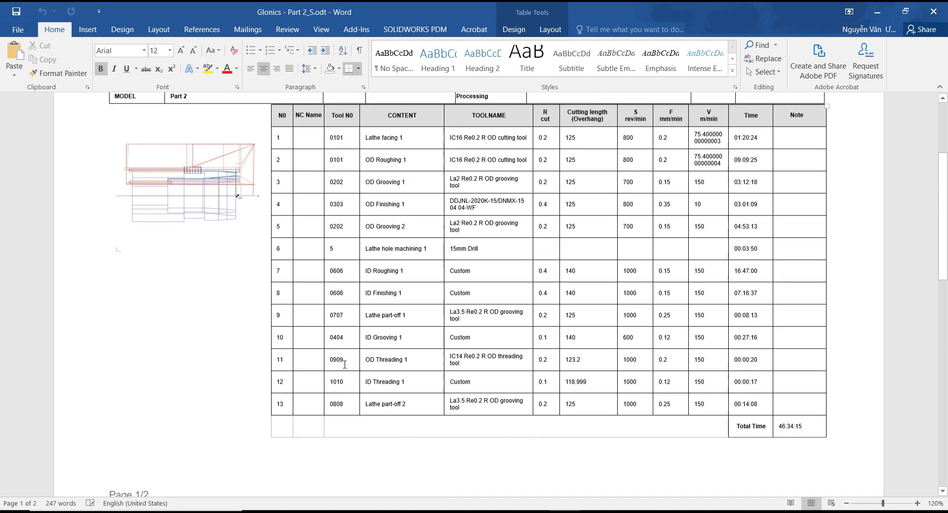
scroll(344, 364, up, 5)
scroll(344, 366, down, 1)
scroll(344, 365, up, 1)
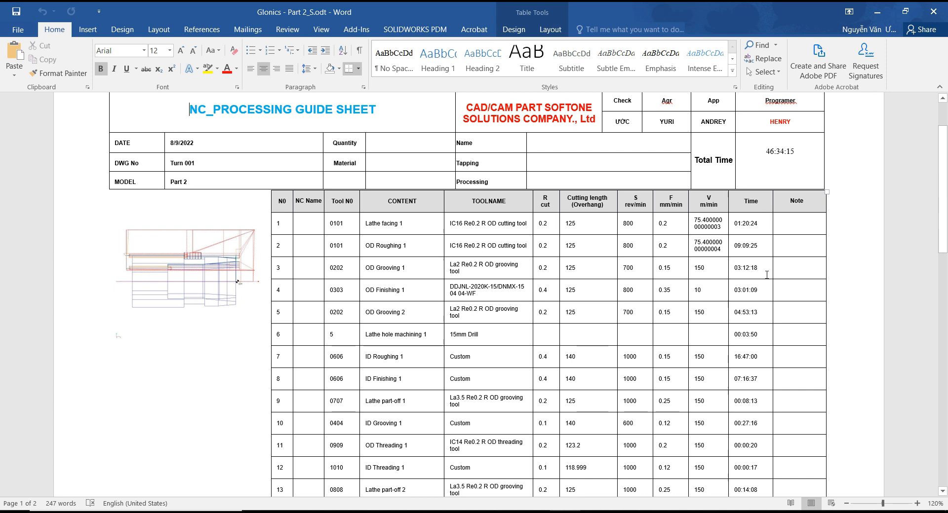
scroll(767, 275, down, 6)
scroll(651, 309, up, 3)
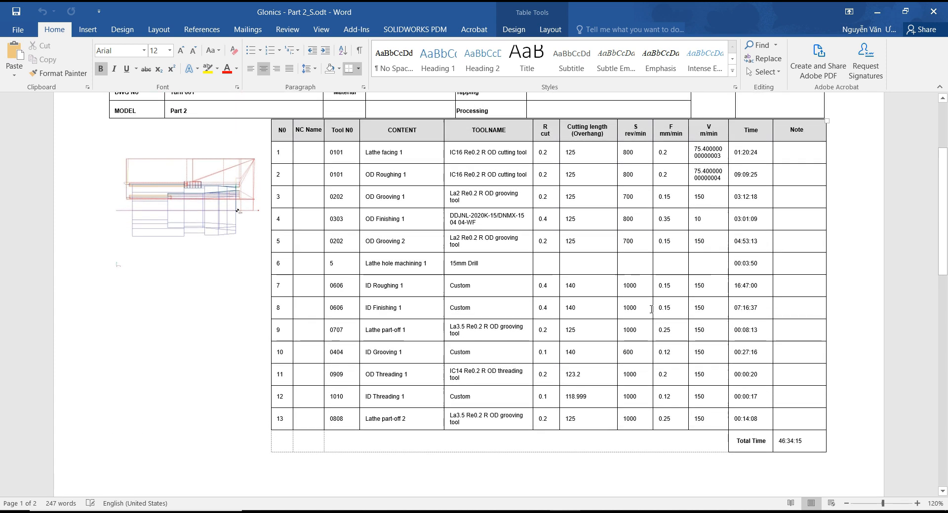
Remove the blank second page after the operations table and return to the start of the report
scroll(651, 309, down, 6)
click(588, 326)
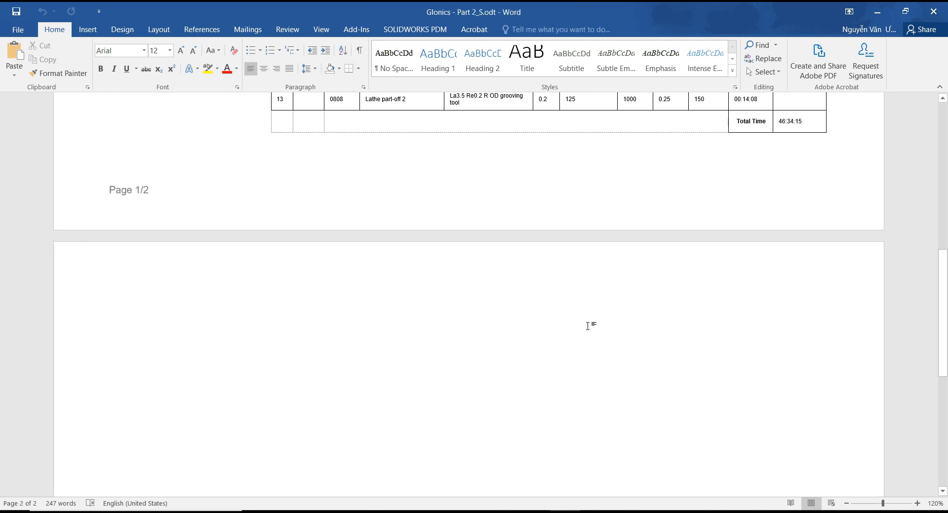
key(BackSpace)
key(BackSpace)
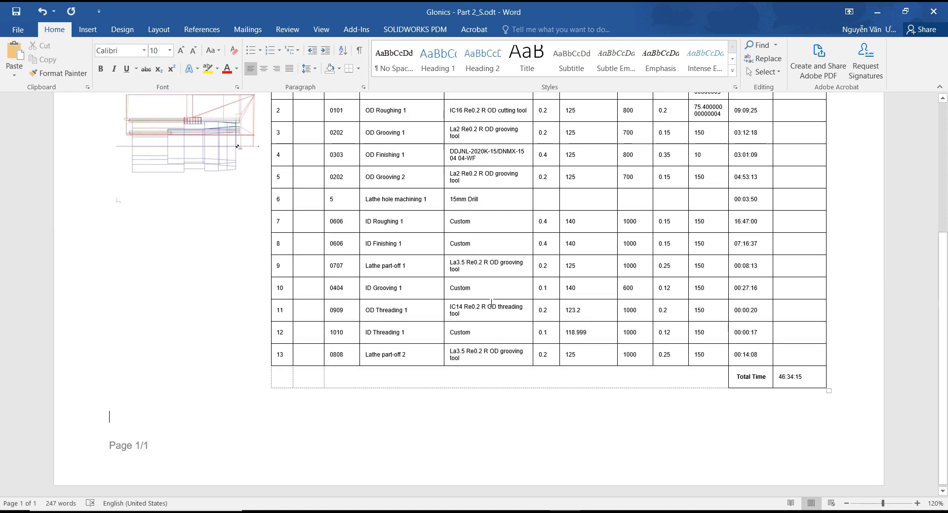
scroll(491, 302, up, 5)
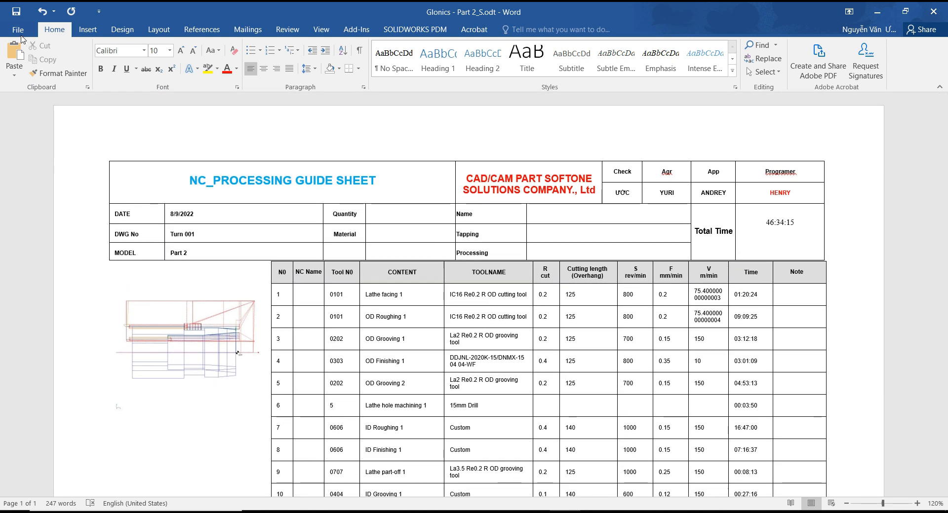
Save the report as a PDF named Glonics - Part 2_S in the Test TN folder
click(20, 32)
click(39, 138)
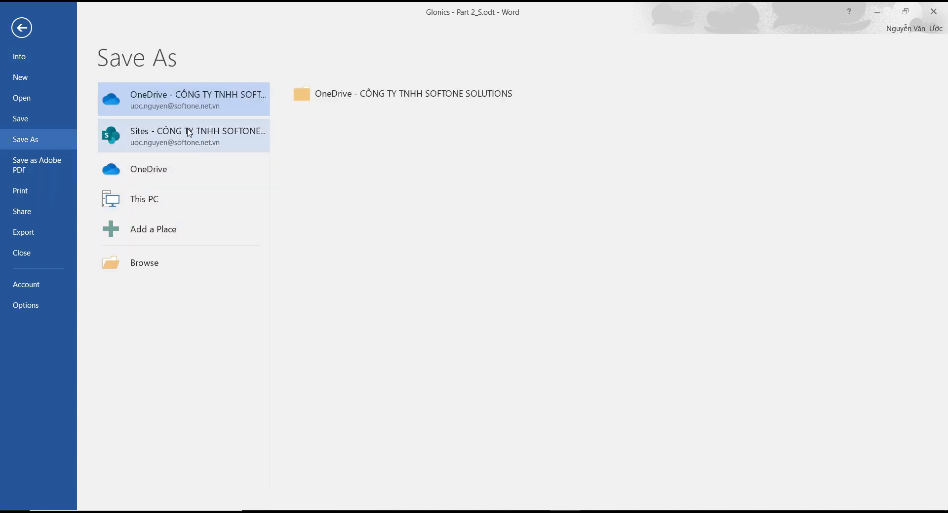
click(169, 275)
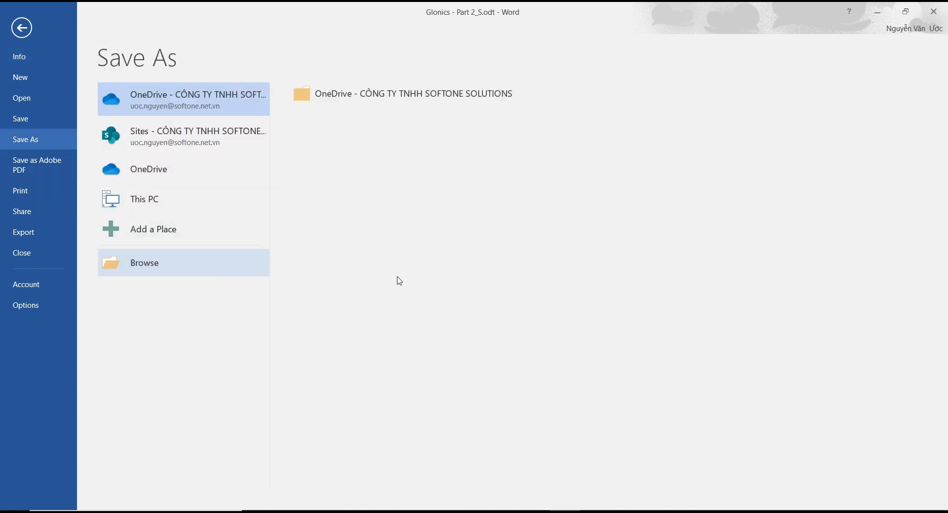
scroll(59, 168, up, 2)
scroll(62, 148, up, 1)
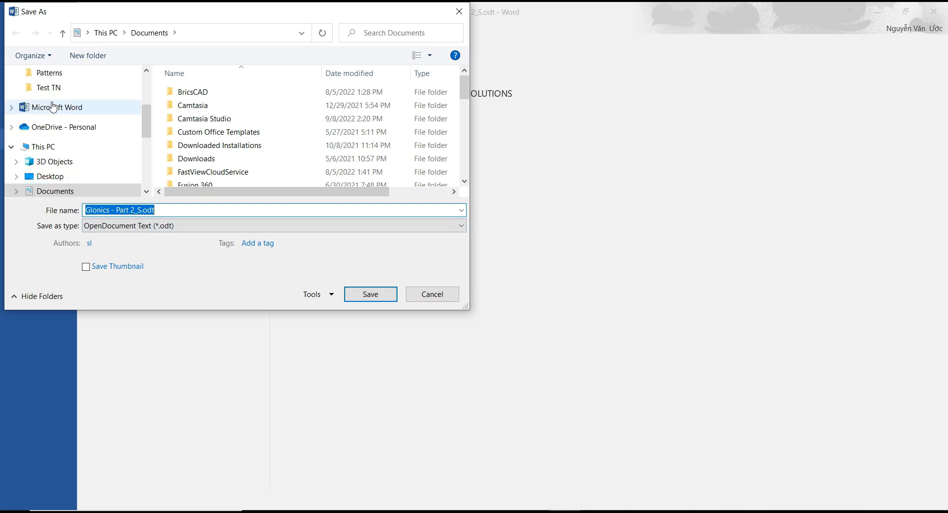
click(52, 88)
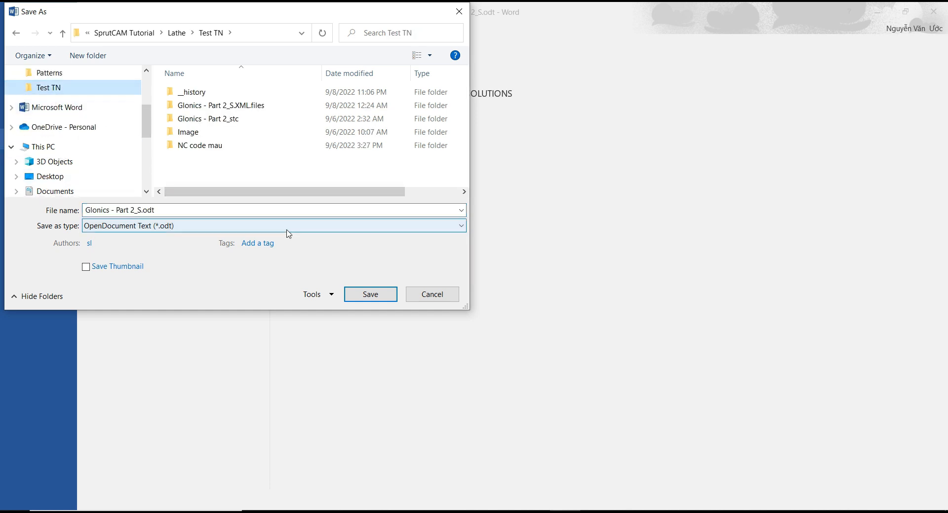
click(287, 229)
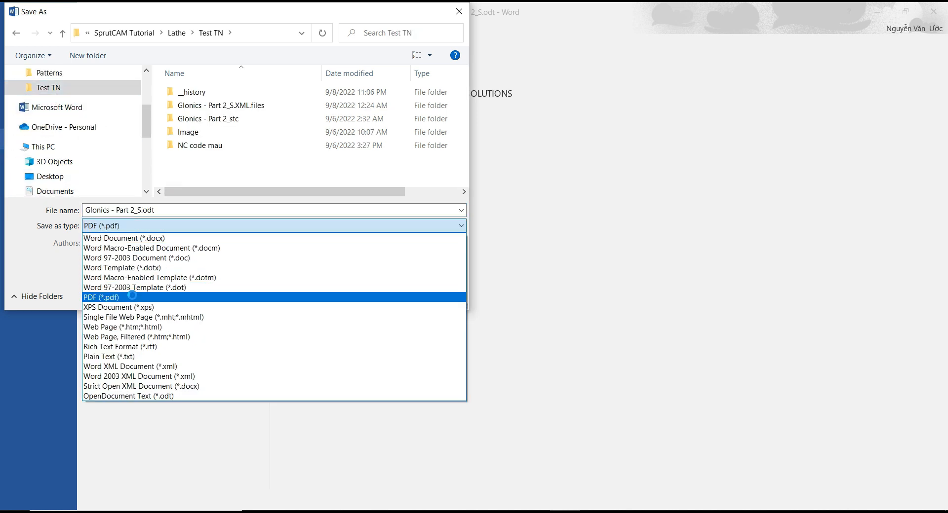
click(291, 292)
click(370, 328)
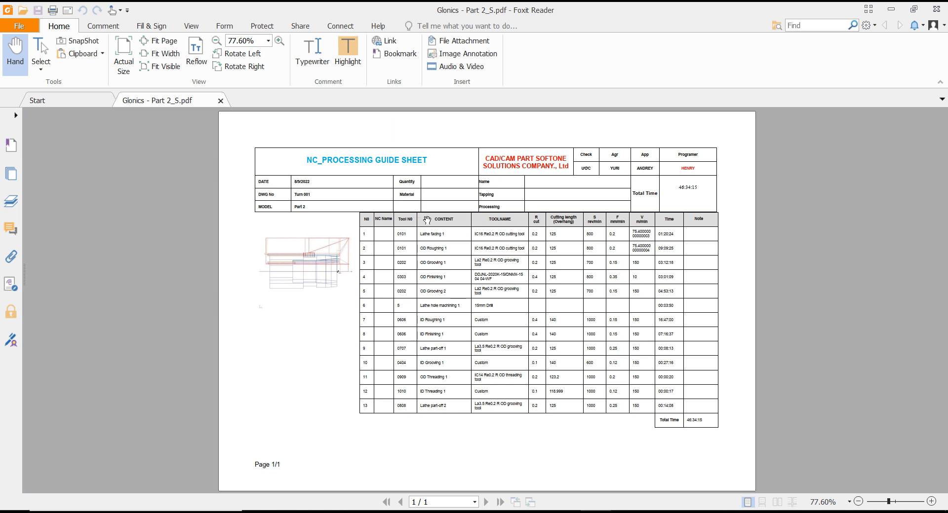
Review the exported PDF in Foxit Reader, examining the toolpath image, the operations table and the total time at several magnifications
ctrl+scroll(428, 217, up, 1)
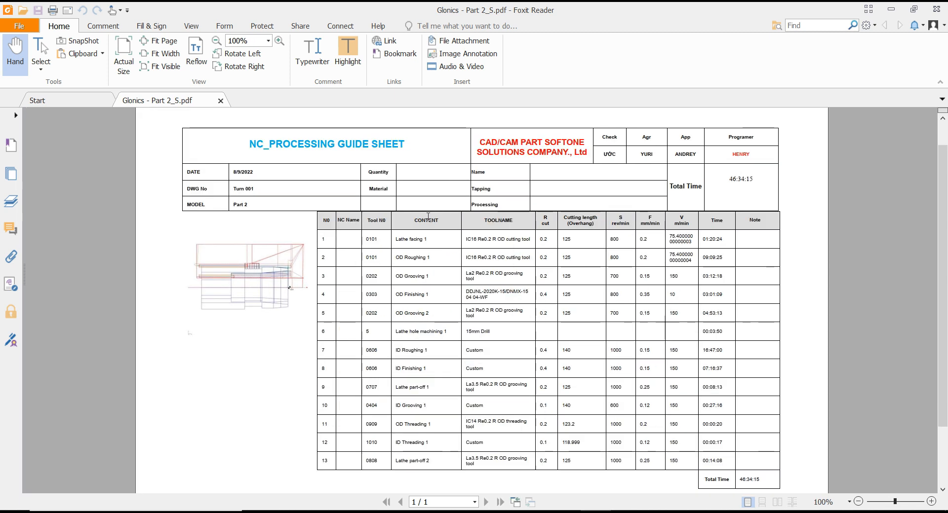
scroll(428, 217, down, 3)
ctrl+scroll(428, 217, down, 1)
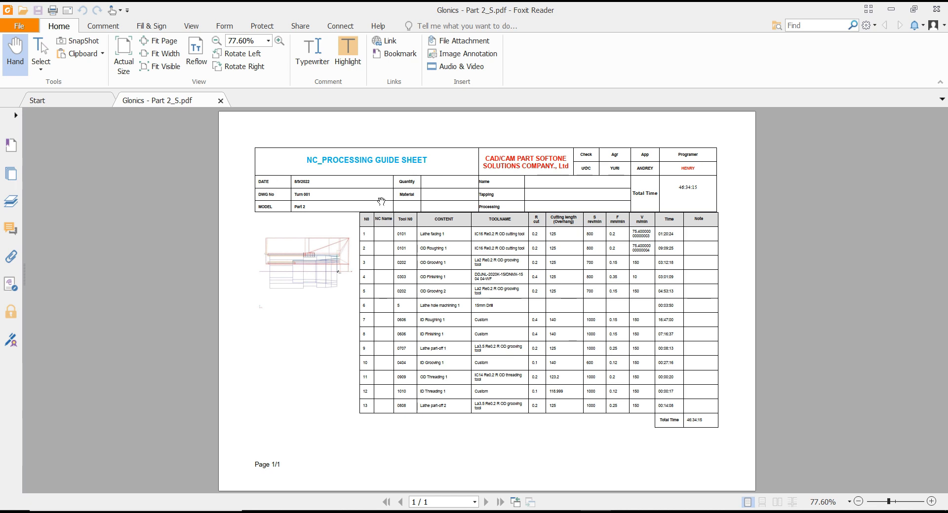
ctrl+scroll(310, 268, up, 2)
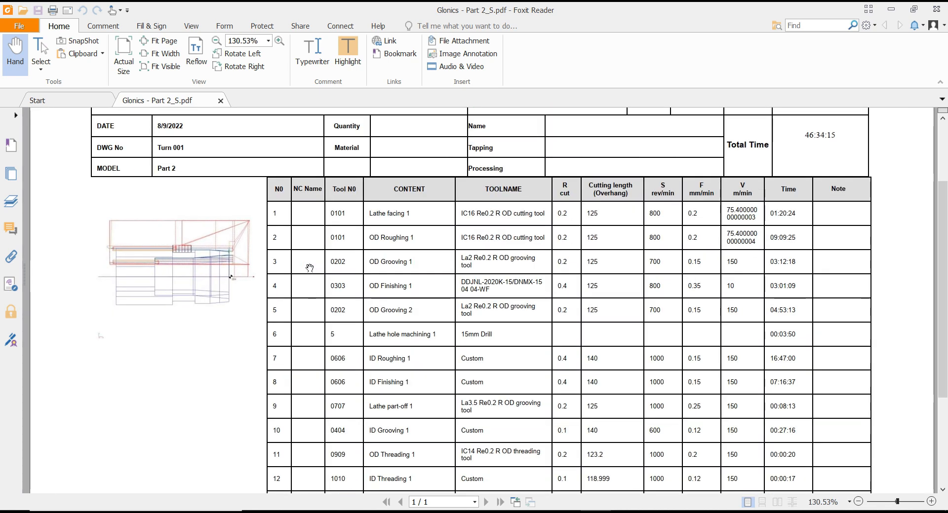
ctrl+scroll(310, 269, down, 2)
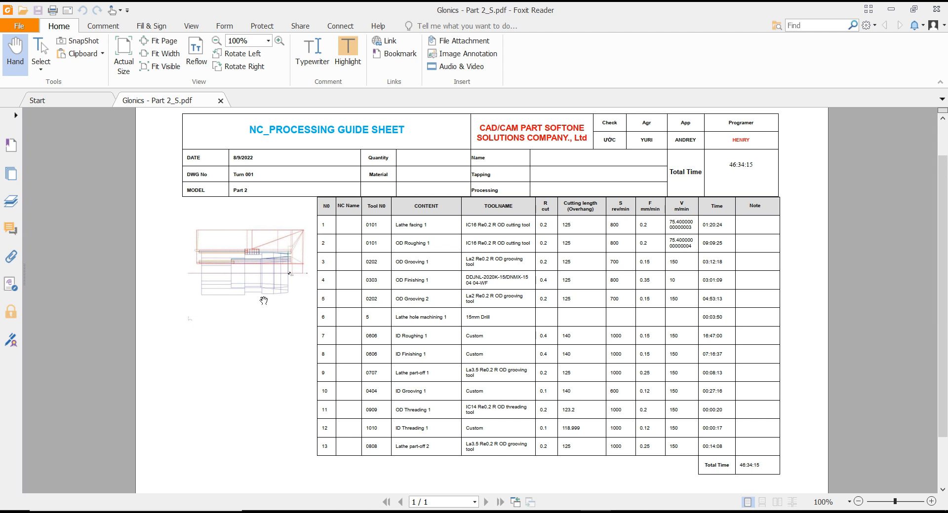
scroll(296, 304, up, 1)
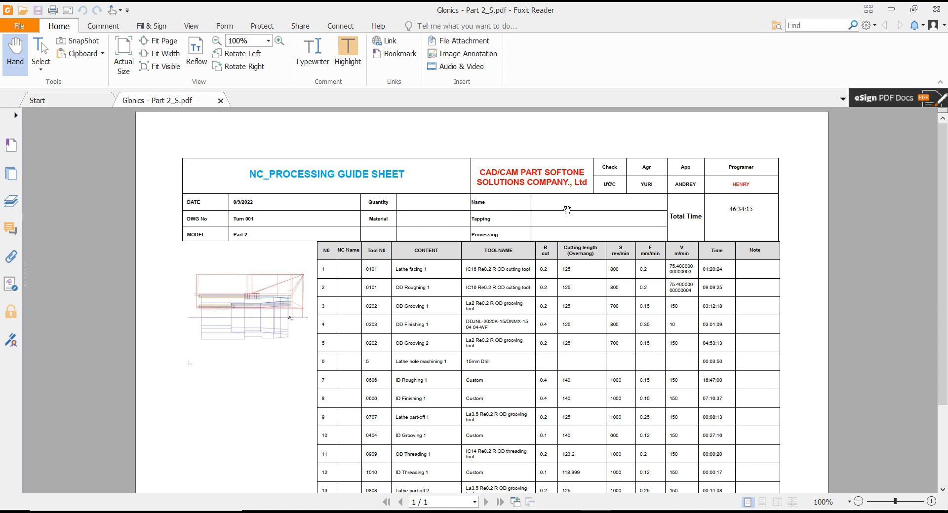
scroll(492, 285, down, 2)
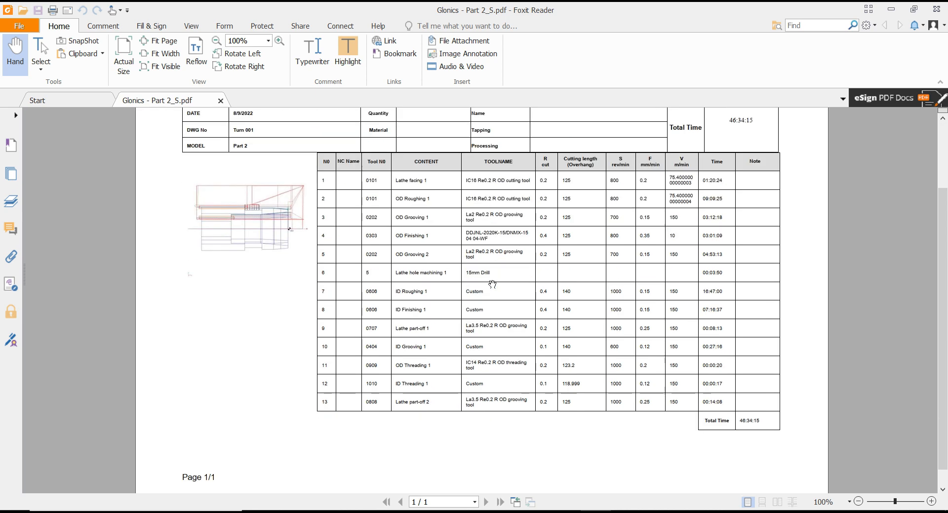
scroll(492, 284, down, 1)
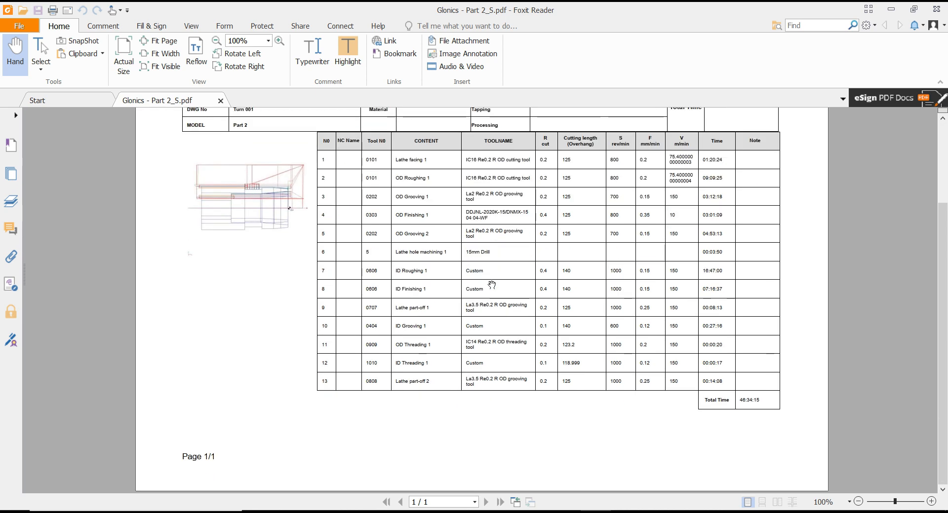
key(ctrl+2)
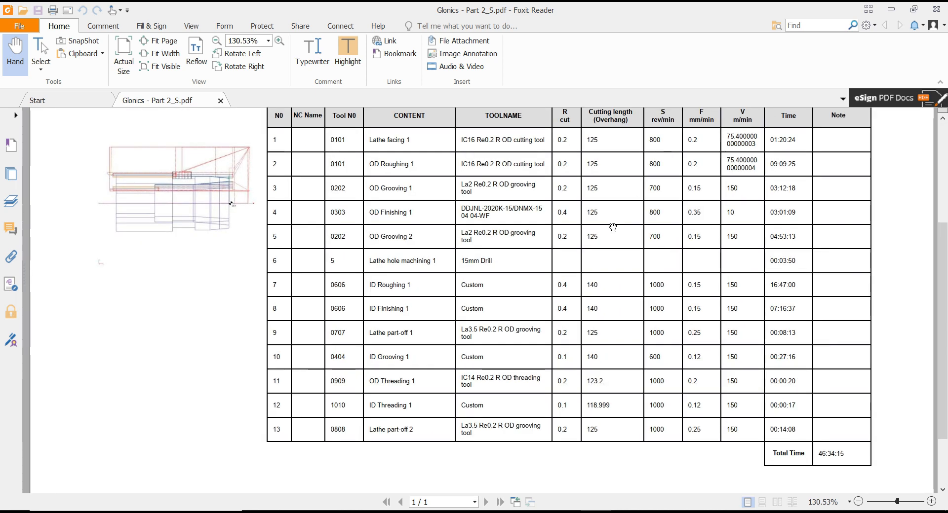
Recheck the exported PDF's header, operations table and total time at 125% and 100% magnification
scroll(543, 276, up, 3)
drag(549, 284, 548, 310)
ctrl+scroll(516, 288, down, 3)
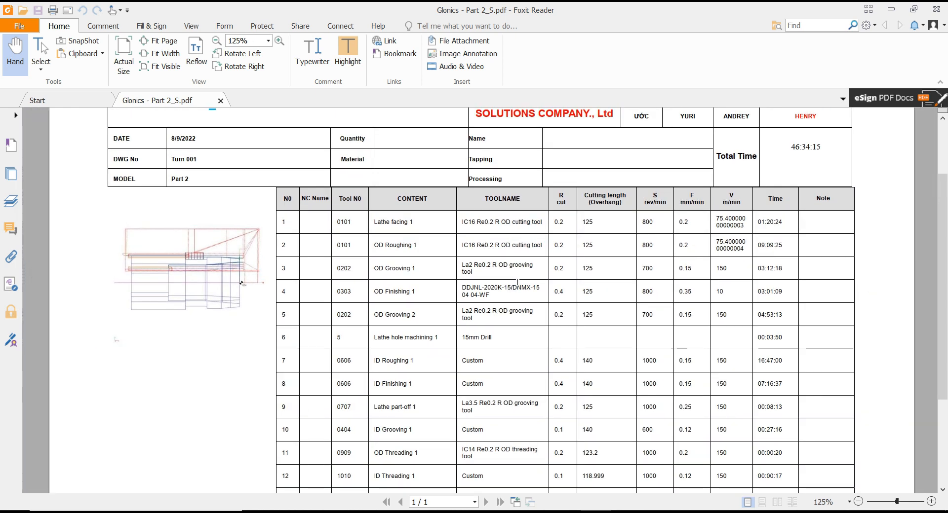
ctrl+scroll(517, 288, up, 1)
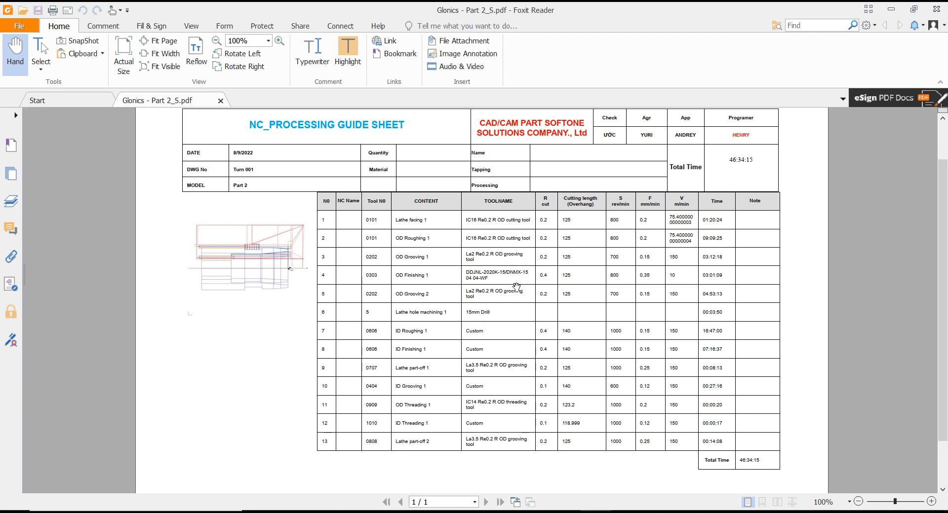
scroll(517, 287, down, 1)
scroll(516, 287, up, 3)
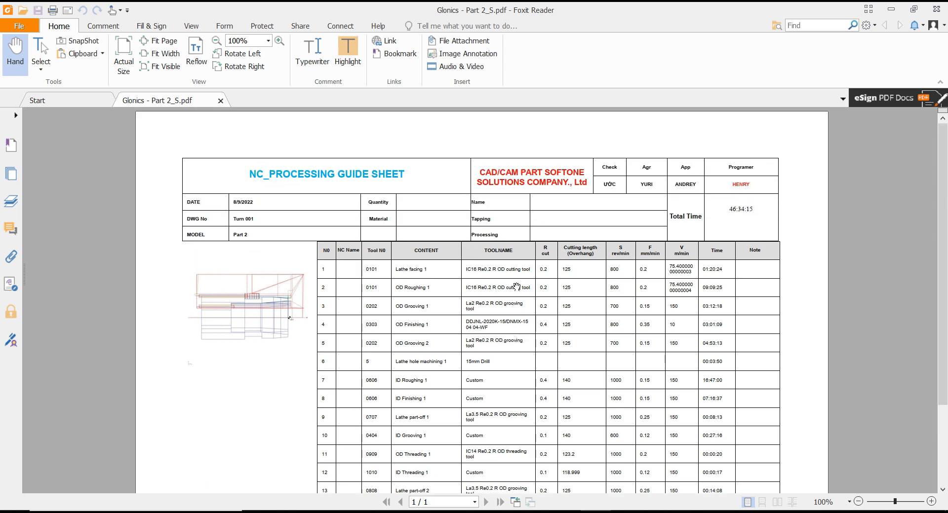
Close the Reports dialog in SprutCAM X and the exported PDF, and show the part in the Turn Front view
click(412, 512)
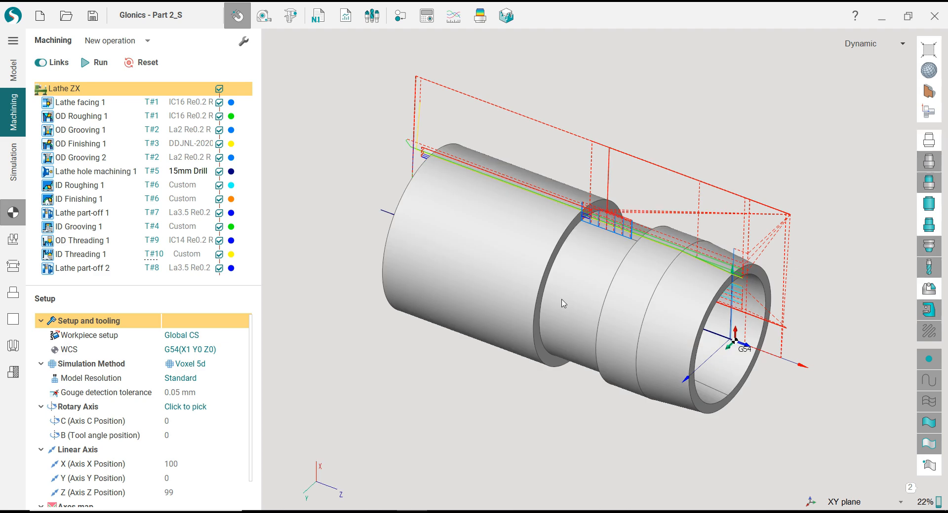
click(620, 453)
click(928, 111)
click(873, 119)
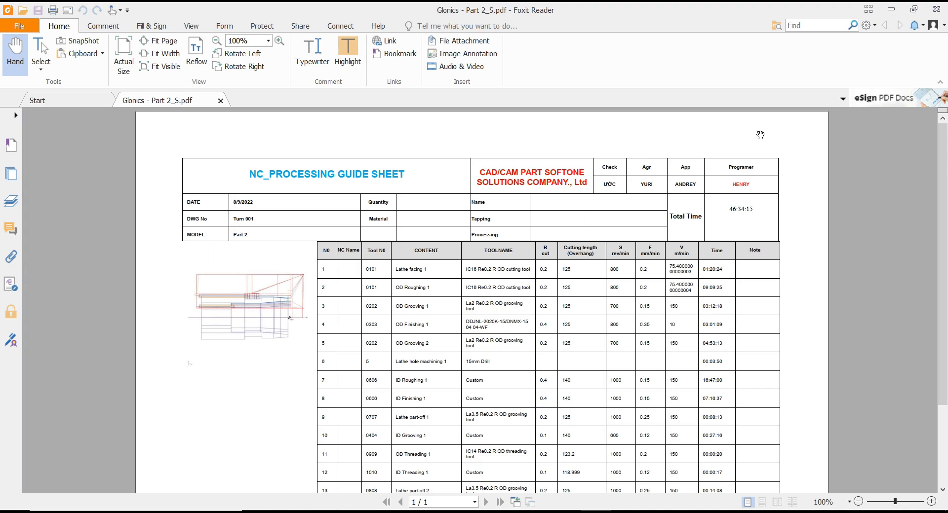
click(944, 14)
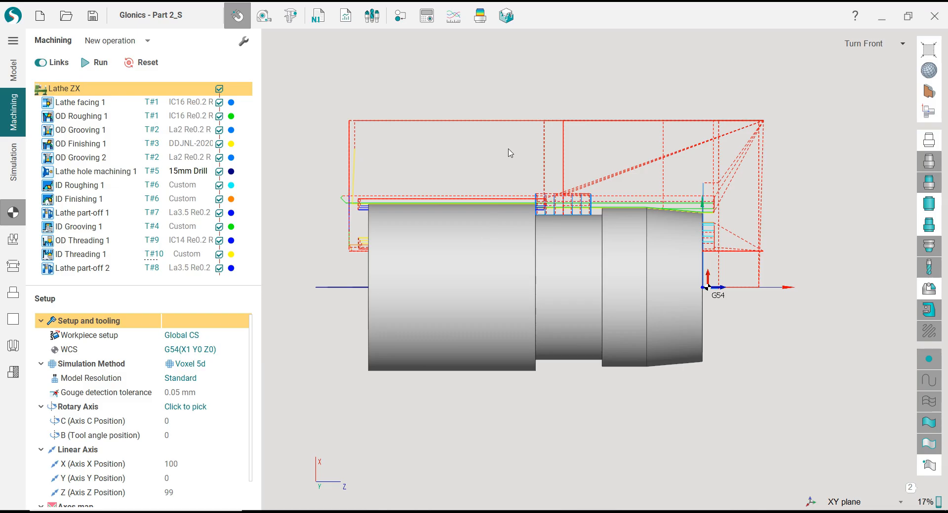
Open a new machining report and orient its preview from Front isometry to an angled view with the toolpath above the part
click(344, 25)
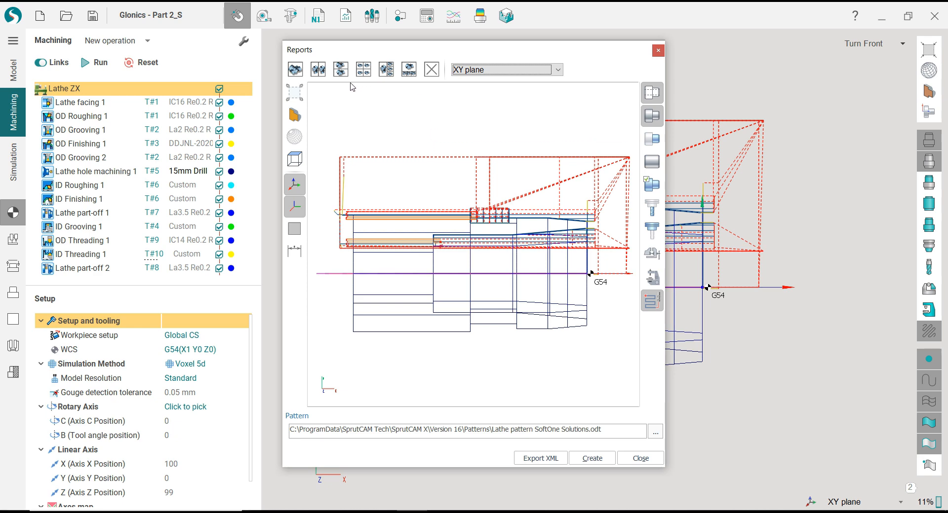
mouse_move(302, 120)
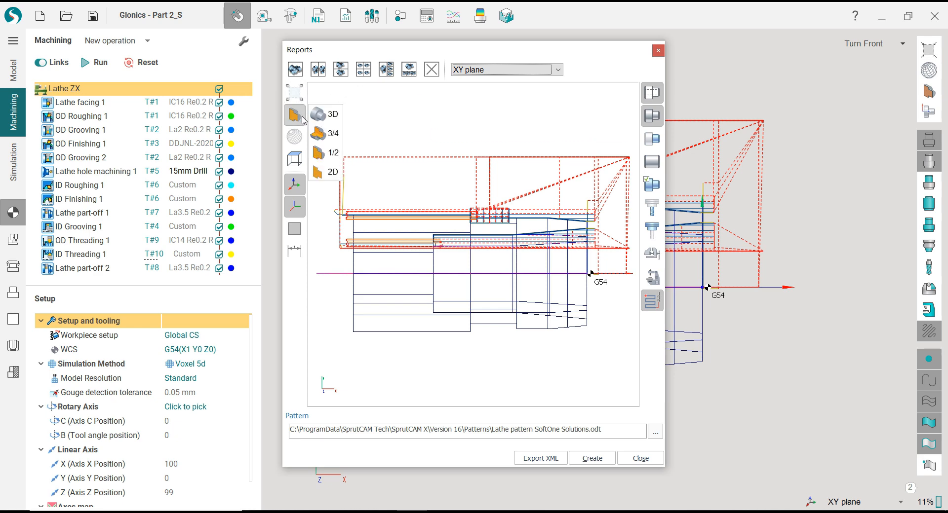
mouse_move(301, 160)
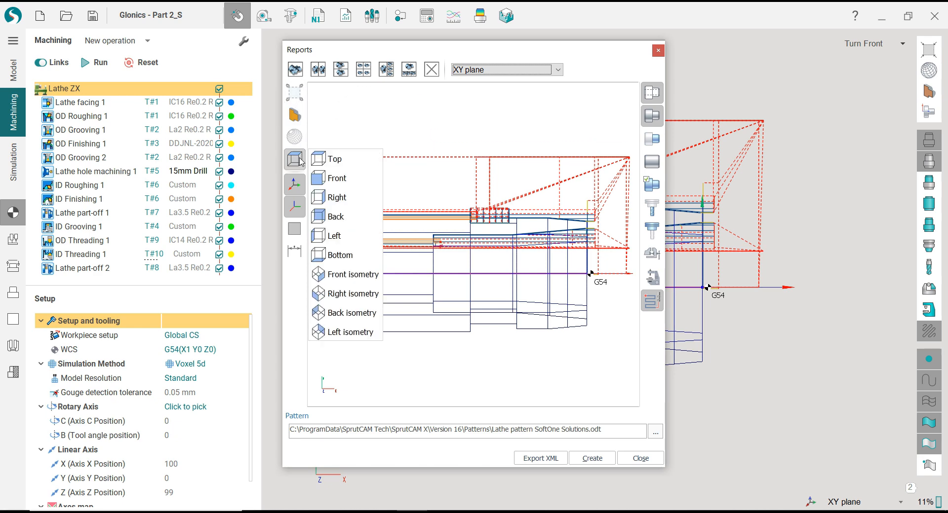
click(338, 278)
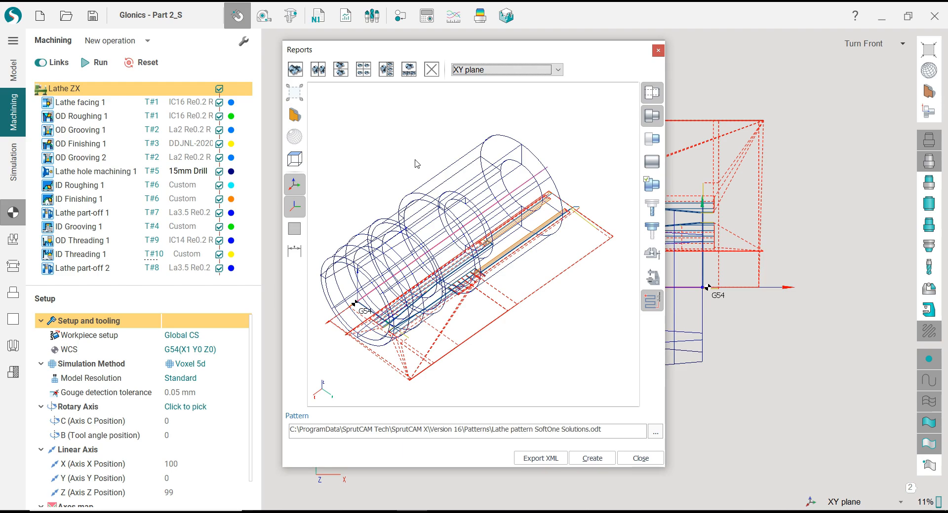
scroll(416, 160, up, 1)
middle_drag(415, 160, 575, 185)
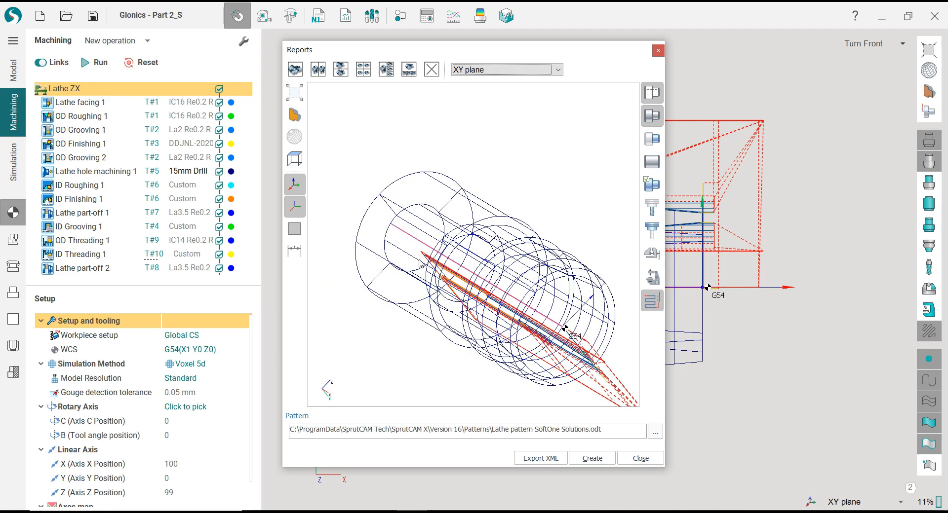
middle_drag(421, 263, 409, 234)
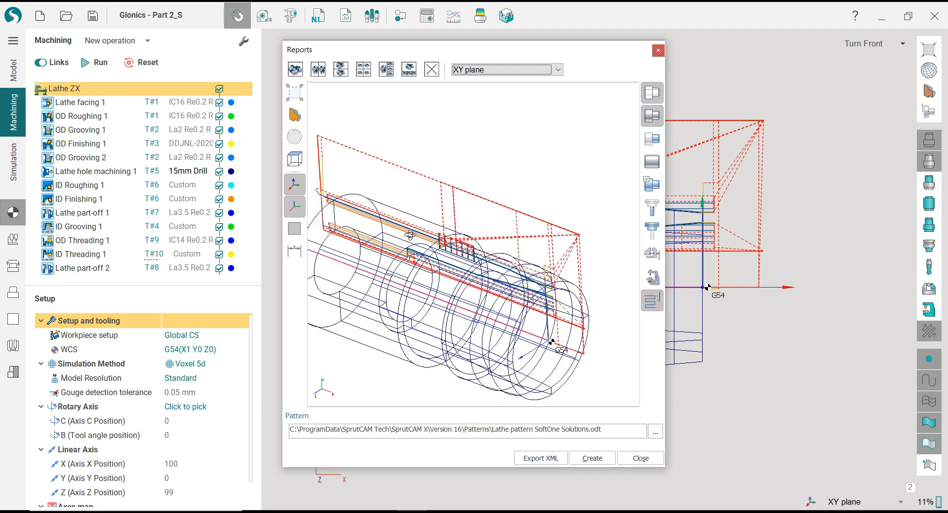
scroll(499, 207, down, 4)
scroll(494, 256, up, 2)
mouse_move(504, 242)
middle_down()
mouse_move(501, 205)
mouse_move(496, 232)
mouse_move(529, 197)
mouse_move(496, 242)
middle_up()
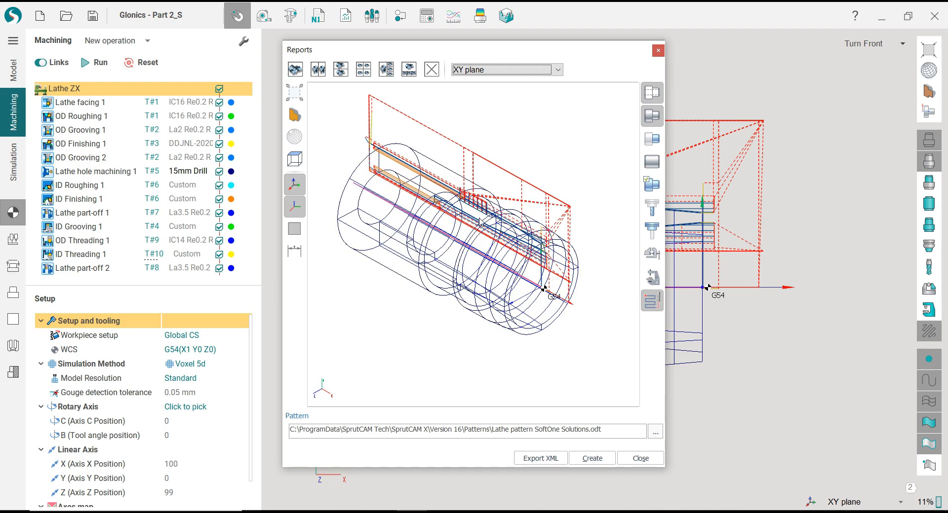
Set the report preview to Shade plus Wire, toggle the model display to keep the solid part shown, and fit the image
click(294, 142)
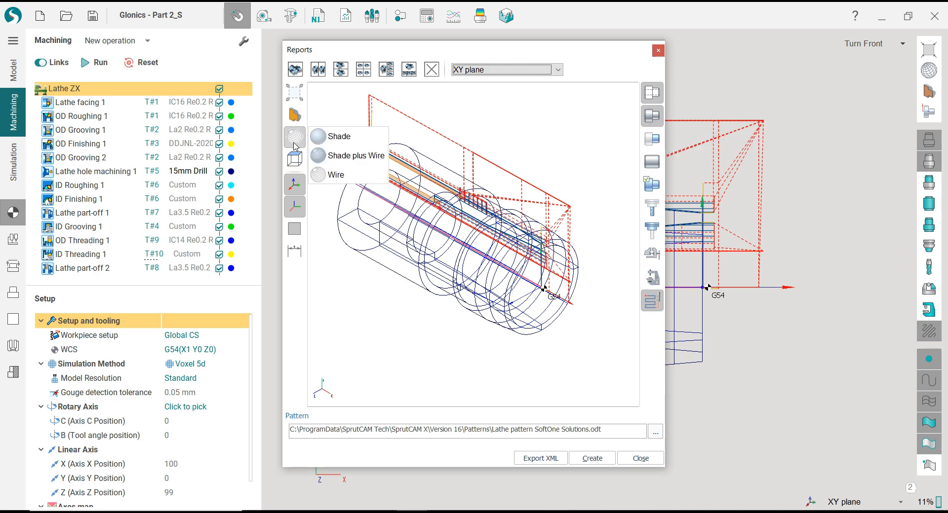
click(343, 157)
mouse_move(456, 233)
middle_down()
mouse_move(434, 188)
mouse_move(447, 209)
middle_up()
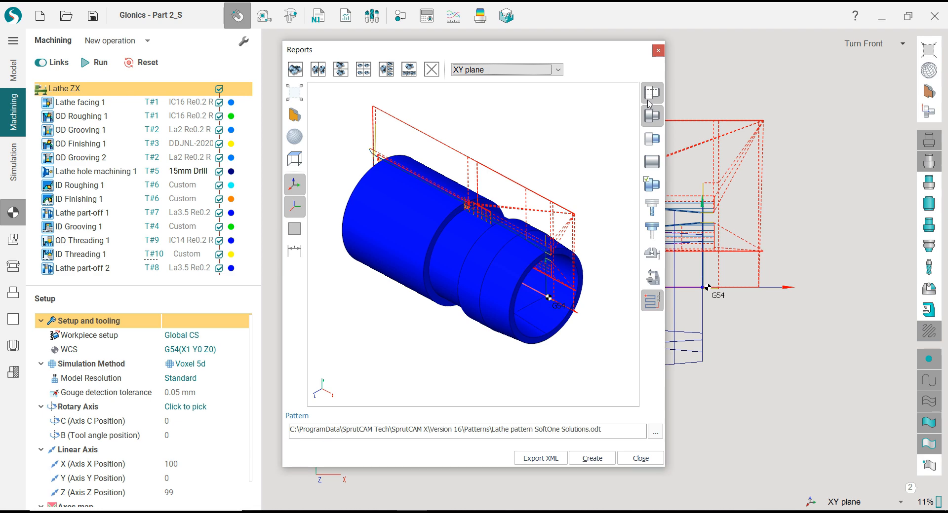
click(655, 98)
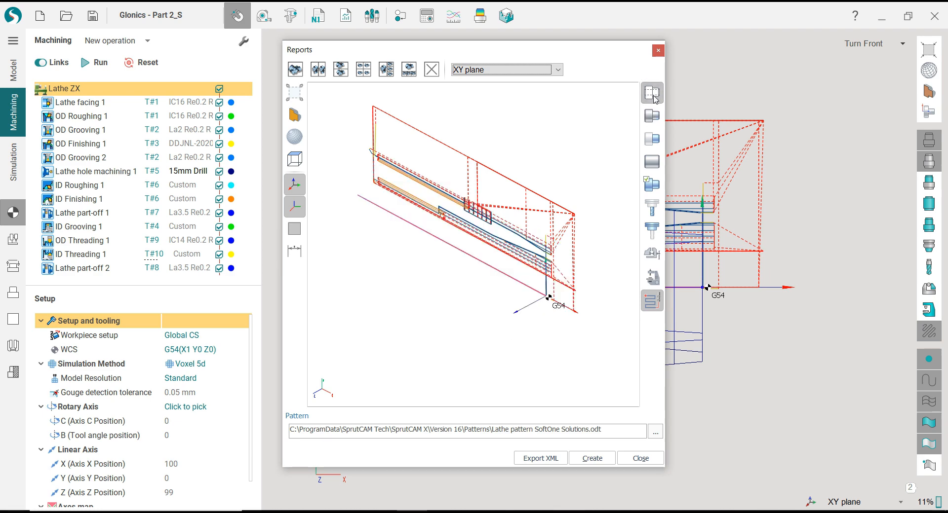
click(650, 117)
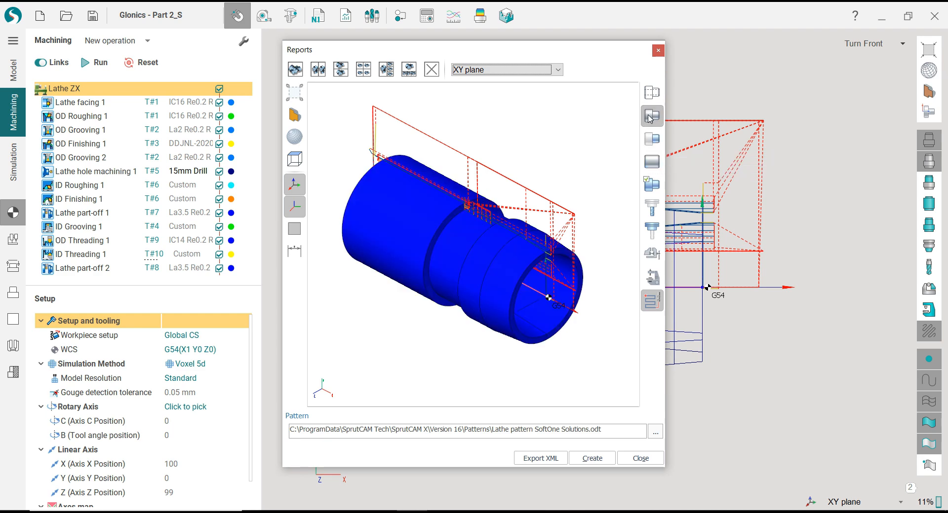
scroll(522, 263, up, 2)
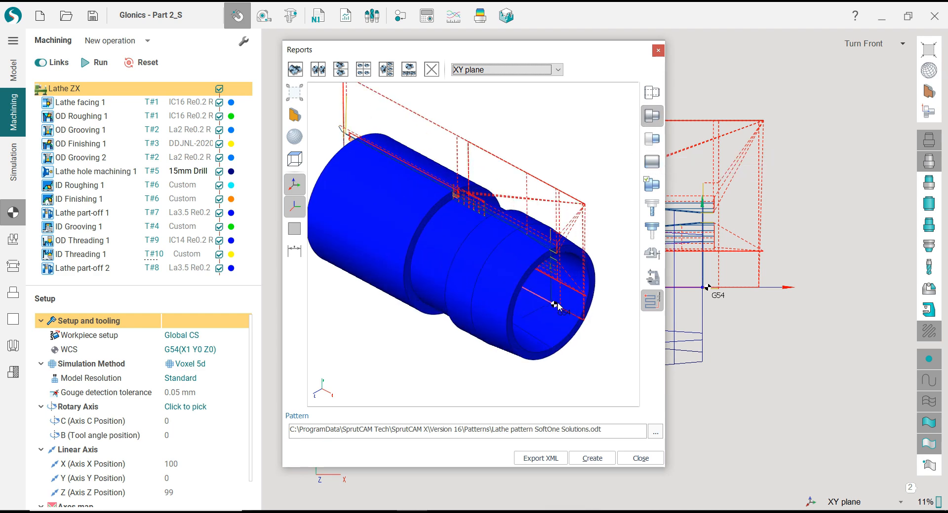
click(299, 96)
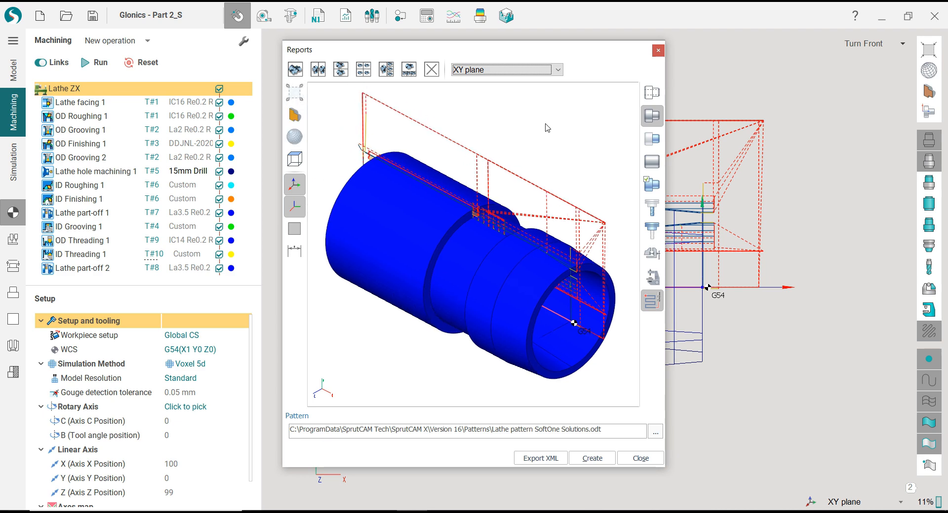
Create the report with the shaded part image from the Lathe pattern SoftOne Solutions.odt pattern
click(597, 461)
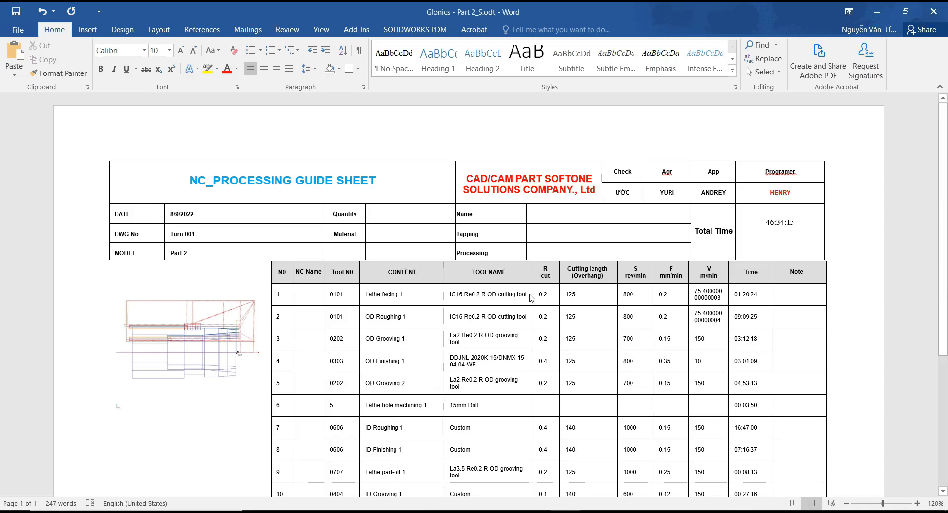
scroll(522, 294, down, 1)
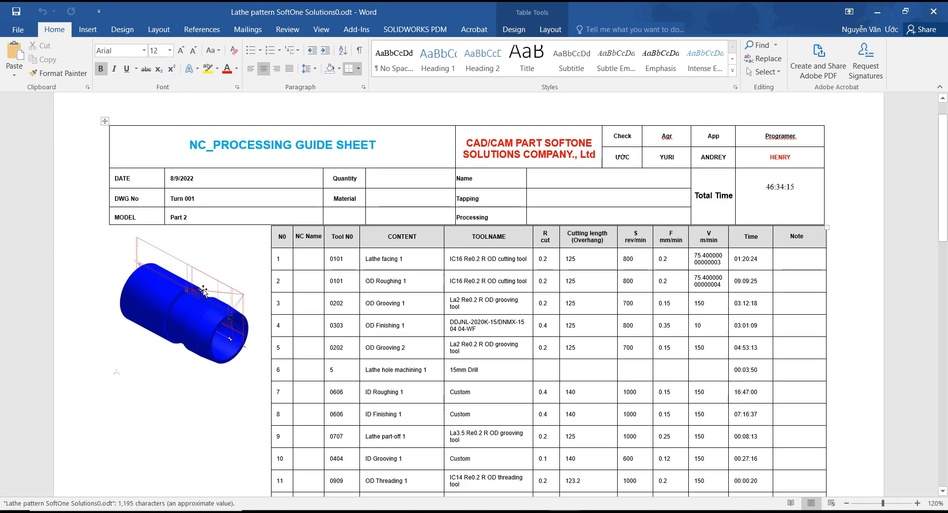
scroll(203, 292, down, 7)
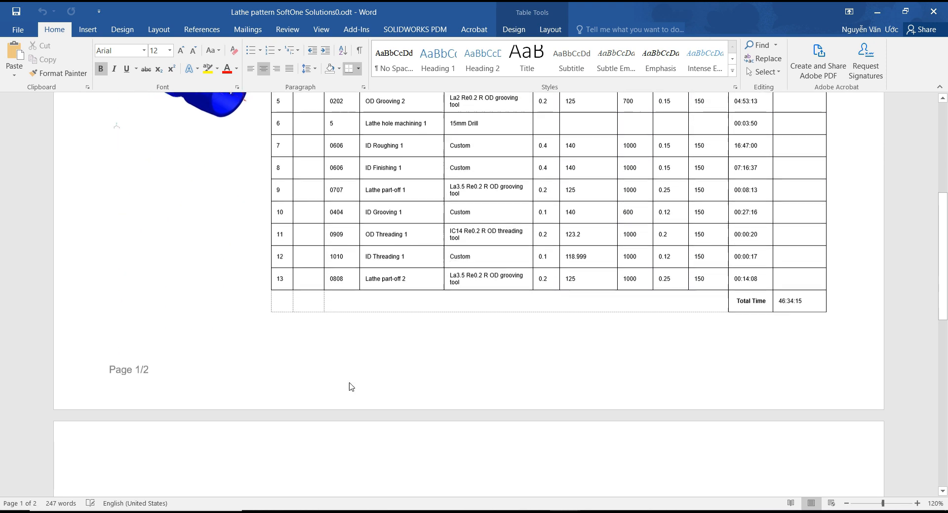
Remove the blank second page following the operations table in the new report
click(349, 456)
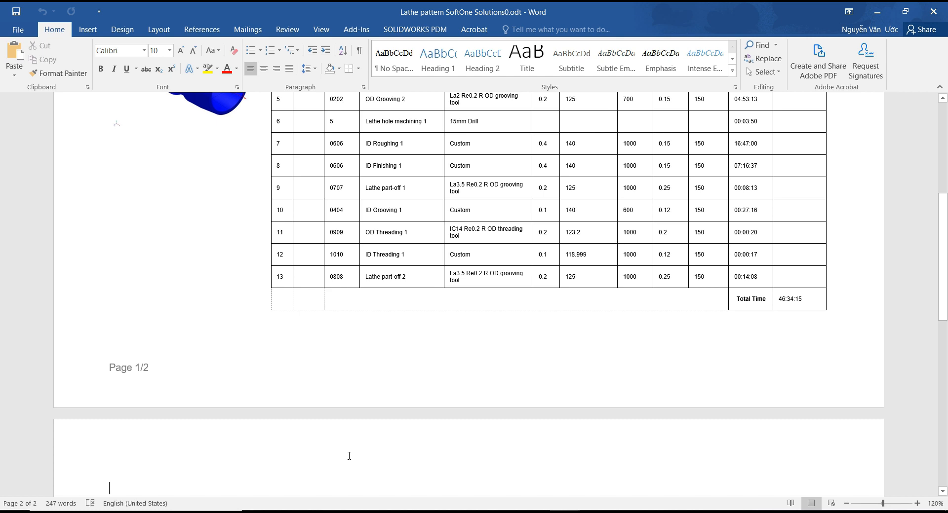
key(Return)
key(Return)
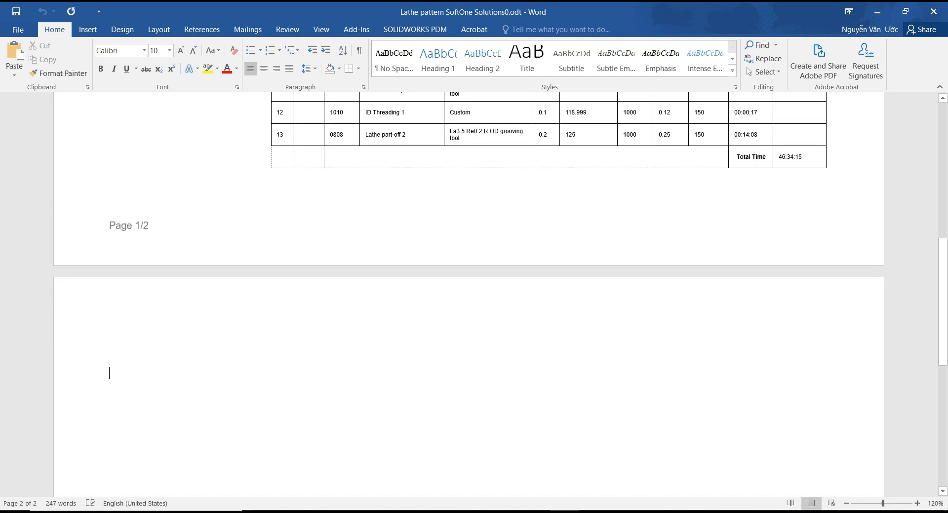
key(BackSpace)
key(BackSpace)
scroll(361, 367, up, 5)
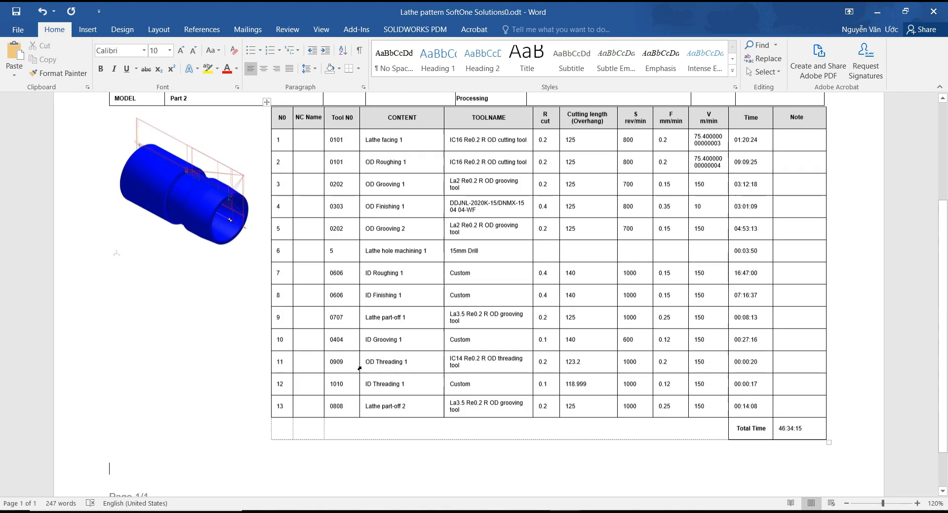
Examine the new report's header fields, shaded part image, NC Name column, drill entry and total time
scroll(361, 367, down, 2)
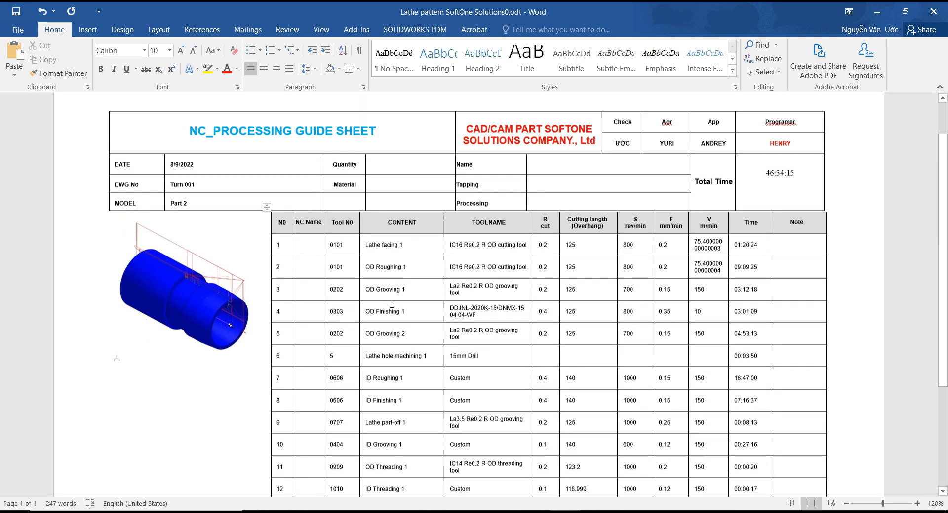
scroll(391, 304, up, 2)
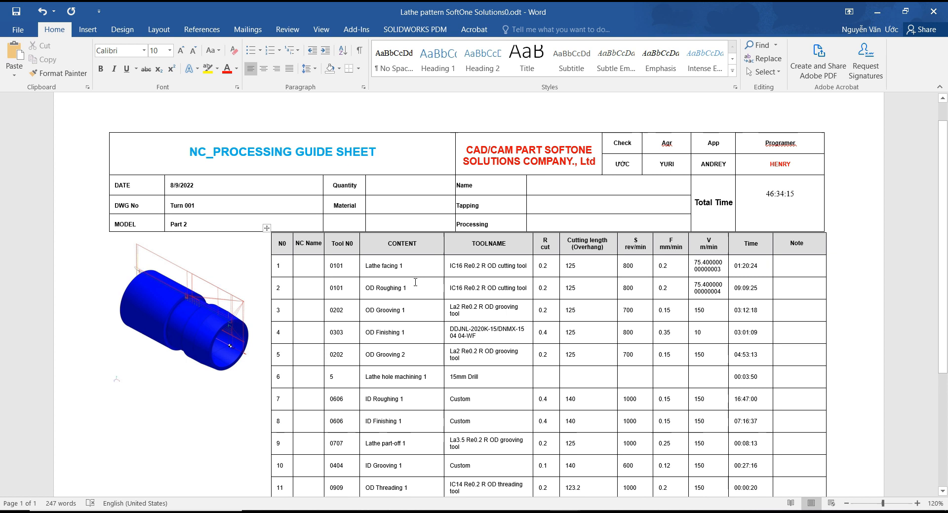
click(234, 188)
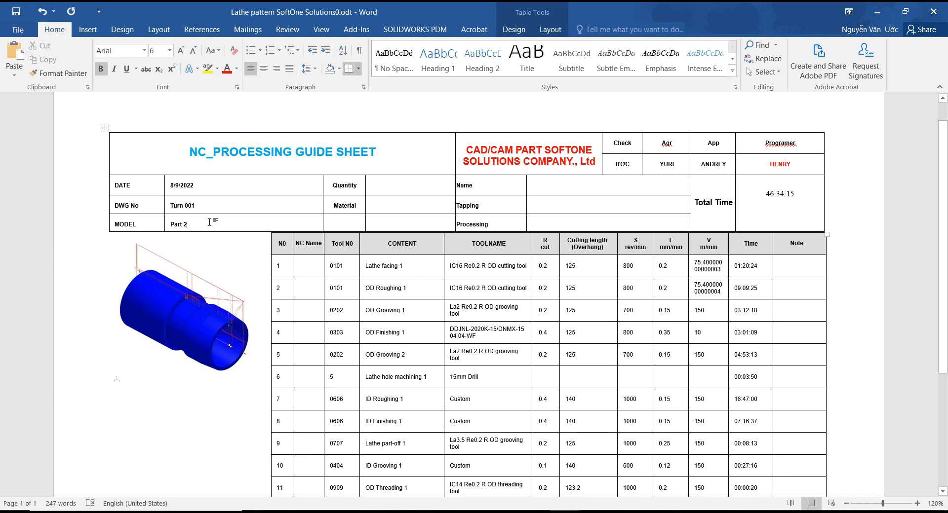
click(419, 207)
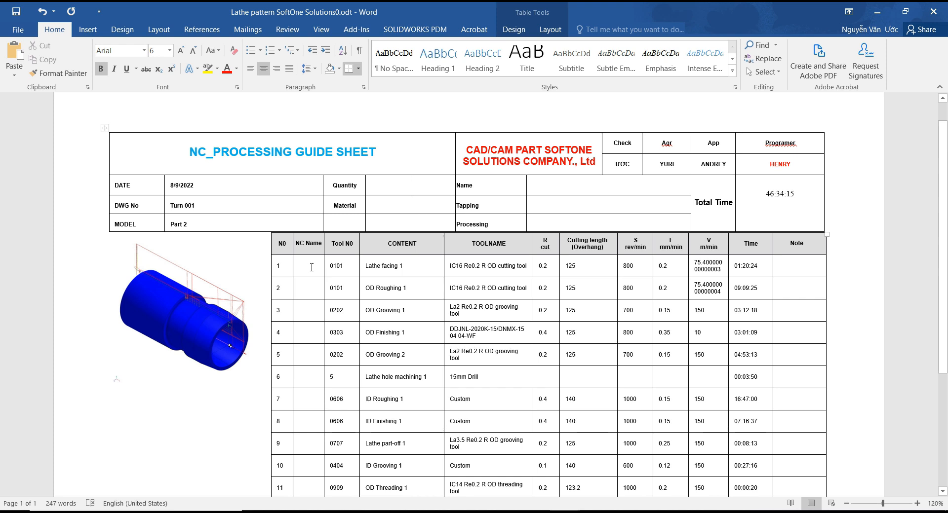
click(311, 291)
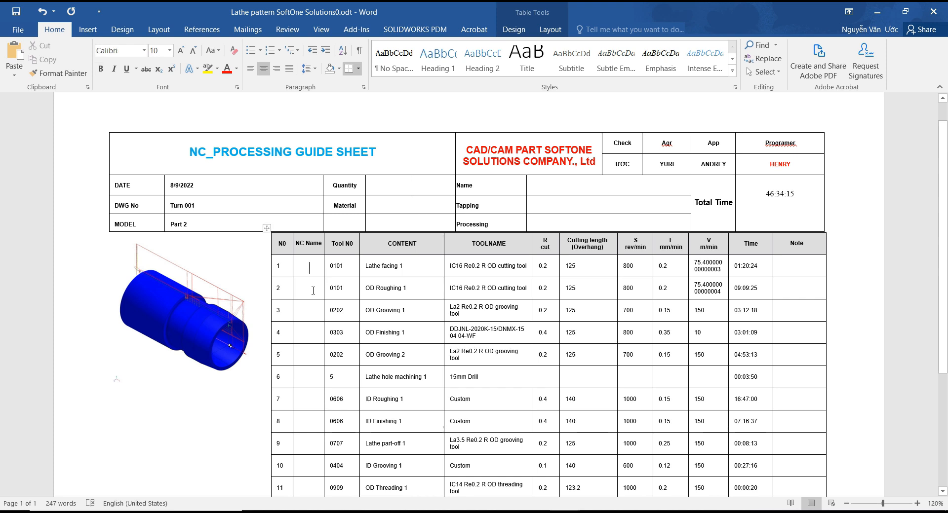
click(312, 357)
scroll(618, 361, down, 3)
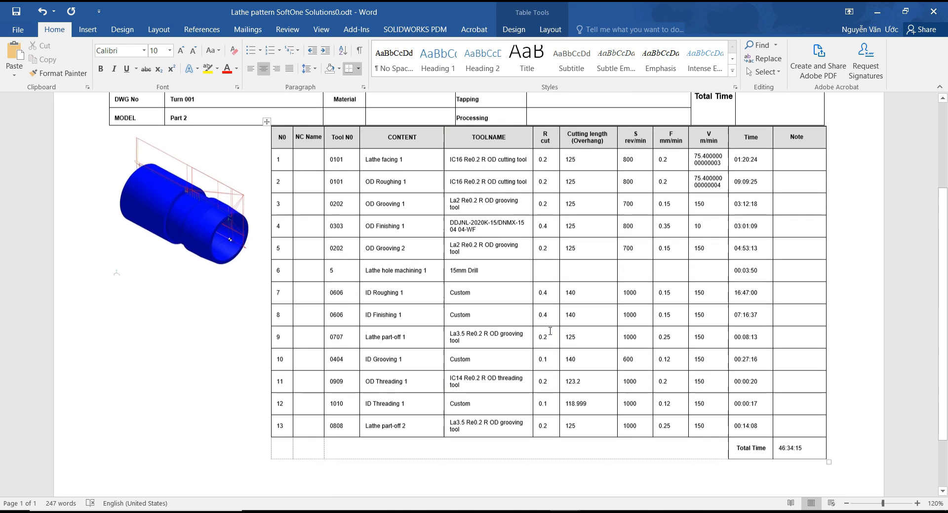
click(802, 449)
scroll(501, 351, up, 1)
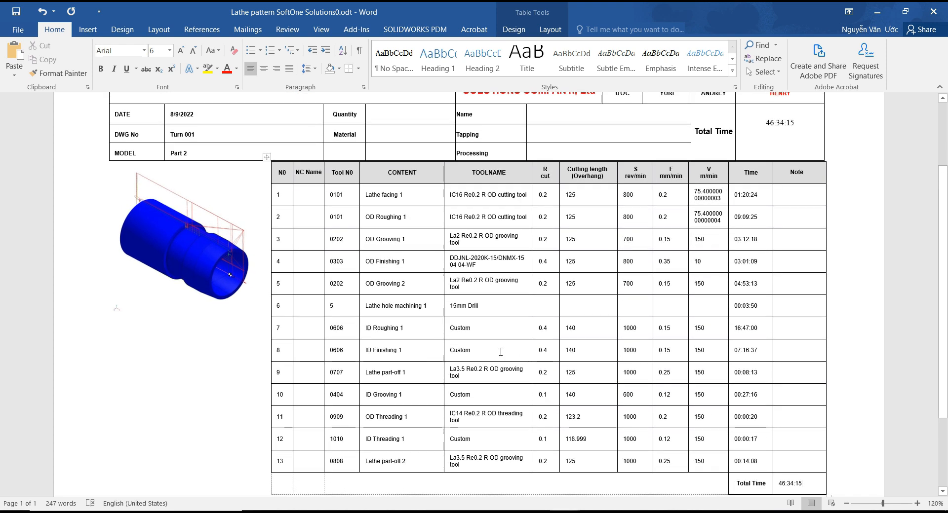
click(489, 307)
scroll(493, 236, up, 2)
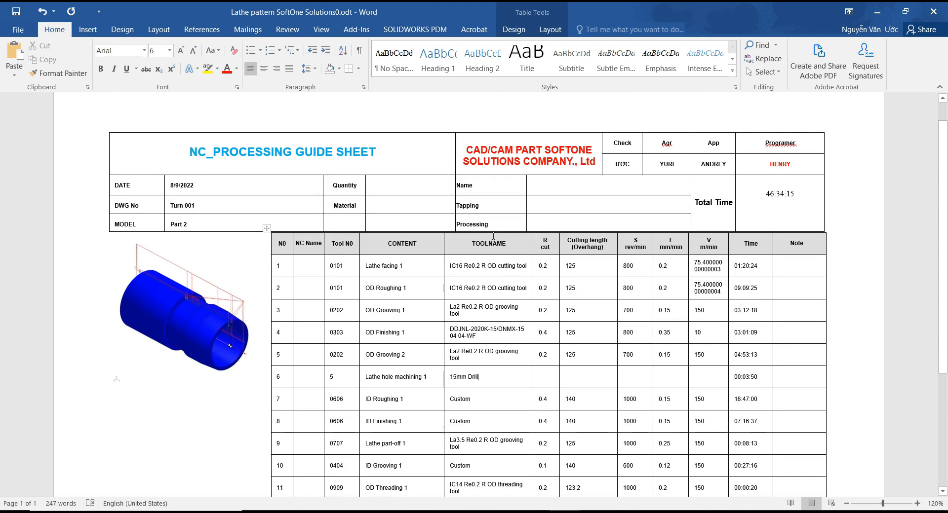
Close the new report without saving its changes and close the Reports dialog in SprutCAM X
click(934, 11)
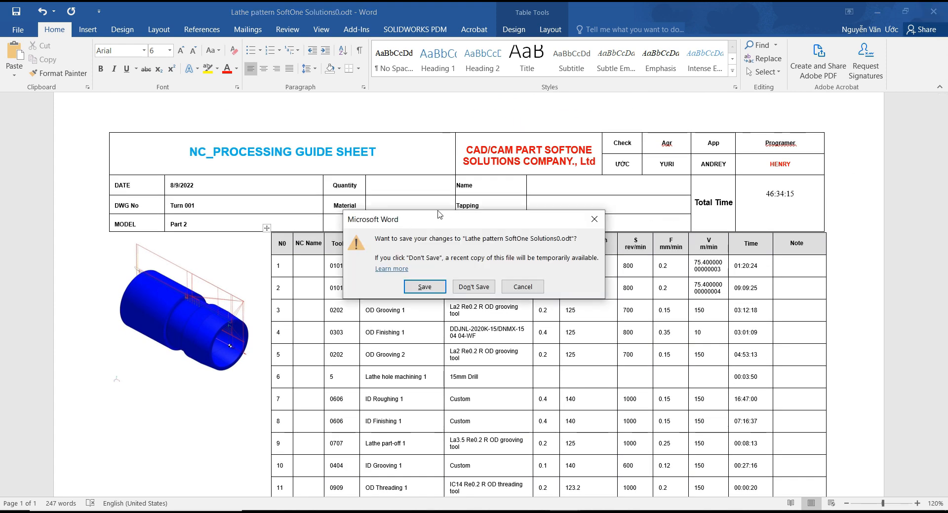
click(477, 290)
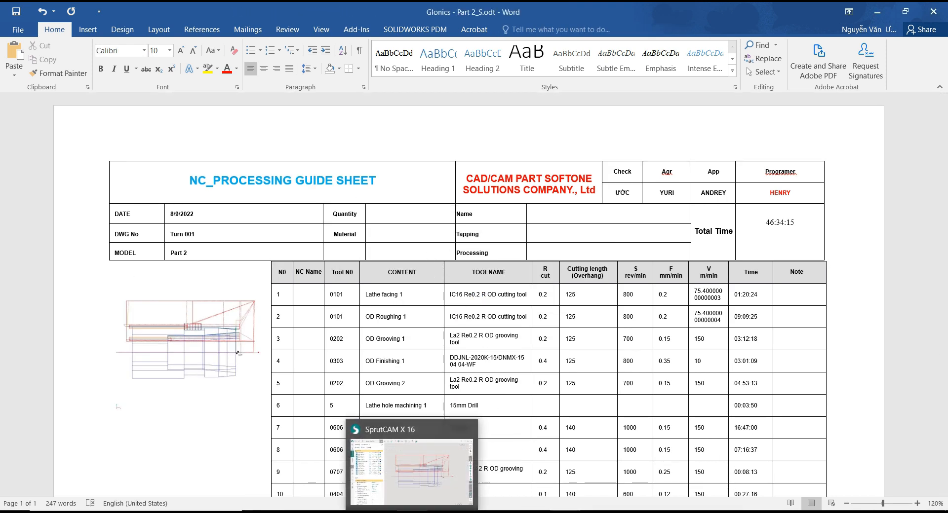
click(413, 512)
click(640, 458)
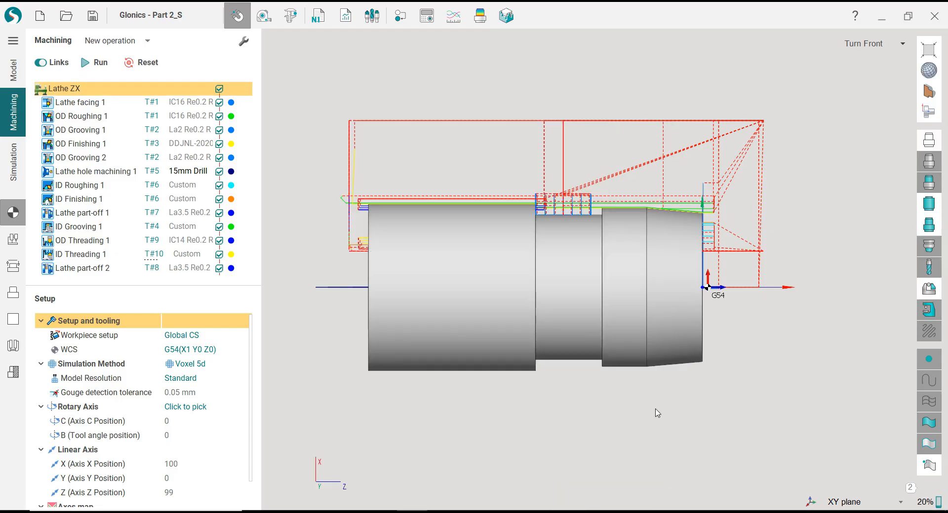
middle_drag(628, 401, 552, 437)
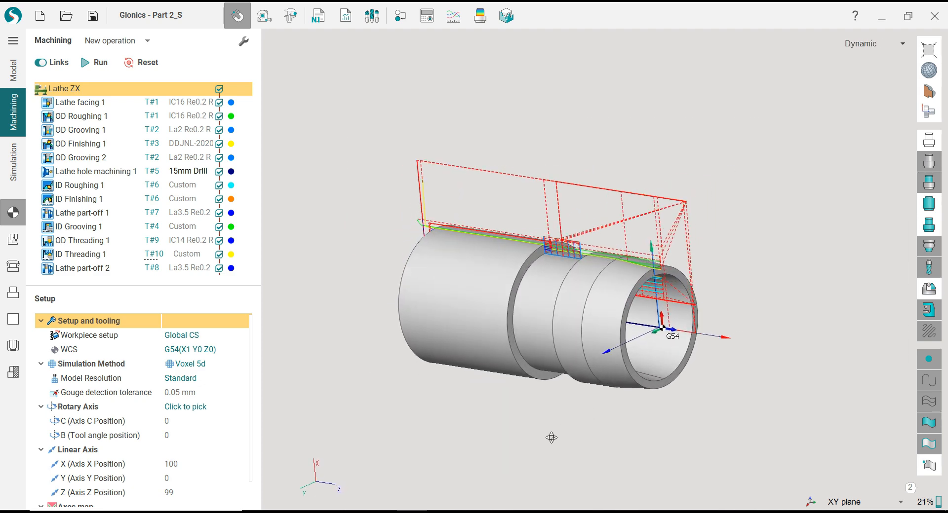
scroll(552, 437, up, 1)
scroll(552, 437, up, 3)
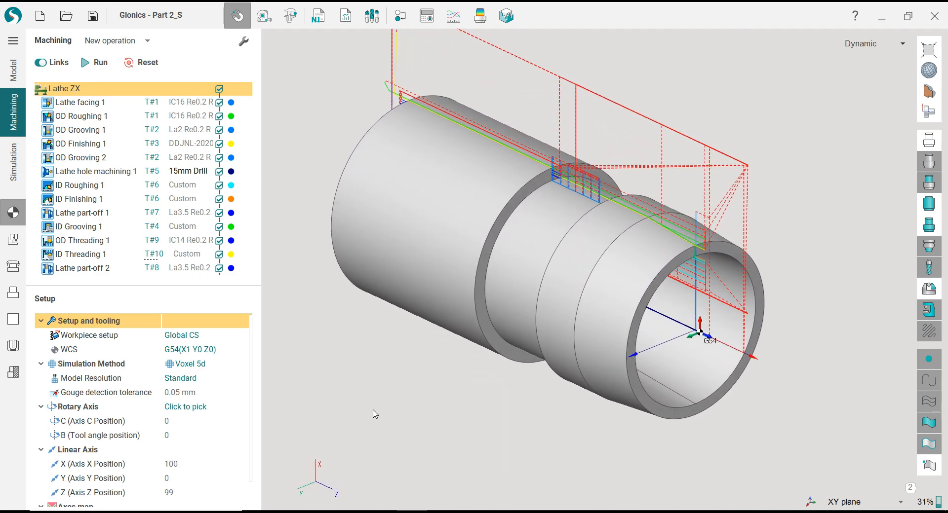